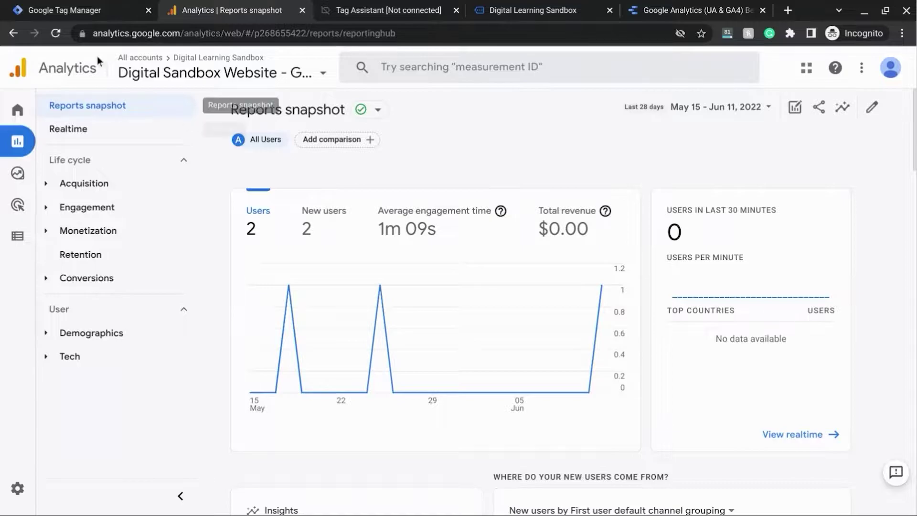
- Review the Outbound Link Tag's Category, Action and Label fields, then return to the Analytics snapshot
click(98, 14)
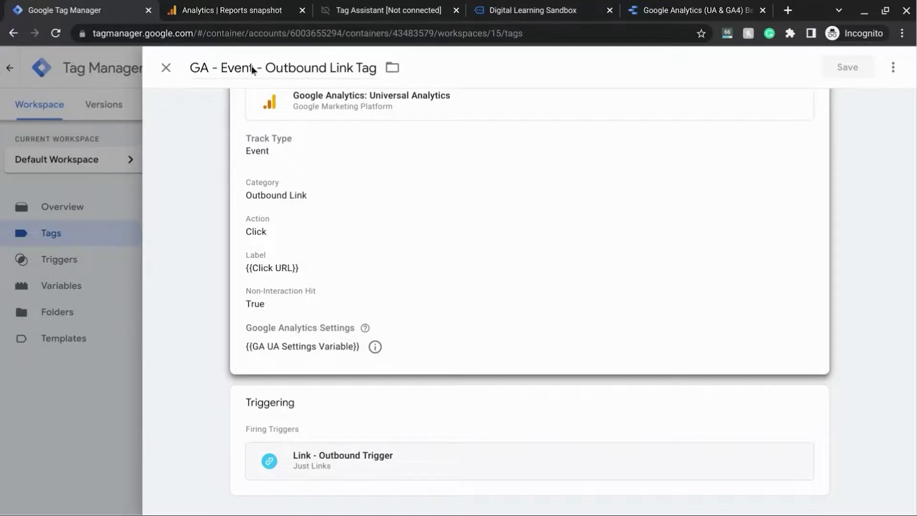
click(247, 12)
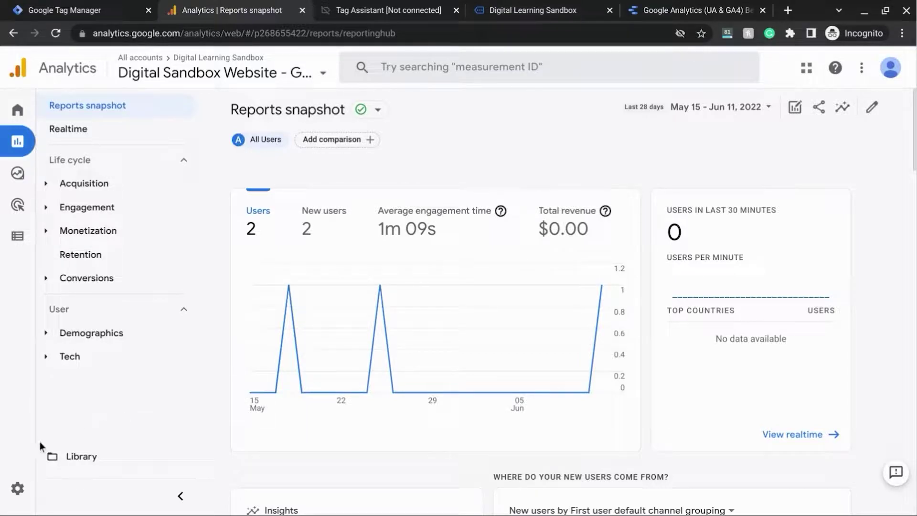
- Check the web stream's enhanced measurement settings under Admin > Data Streams and confirm Outbound clicks is on
mouse_move(19, 499)
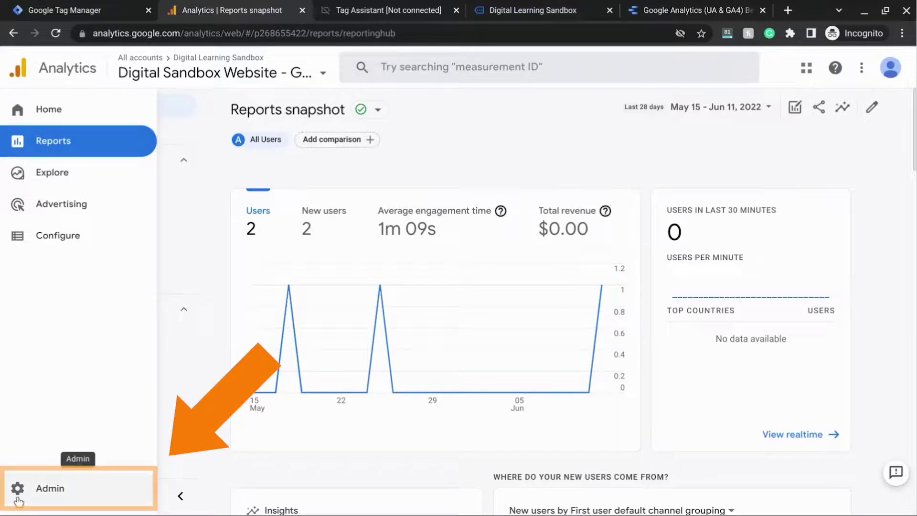
click(18, 496)
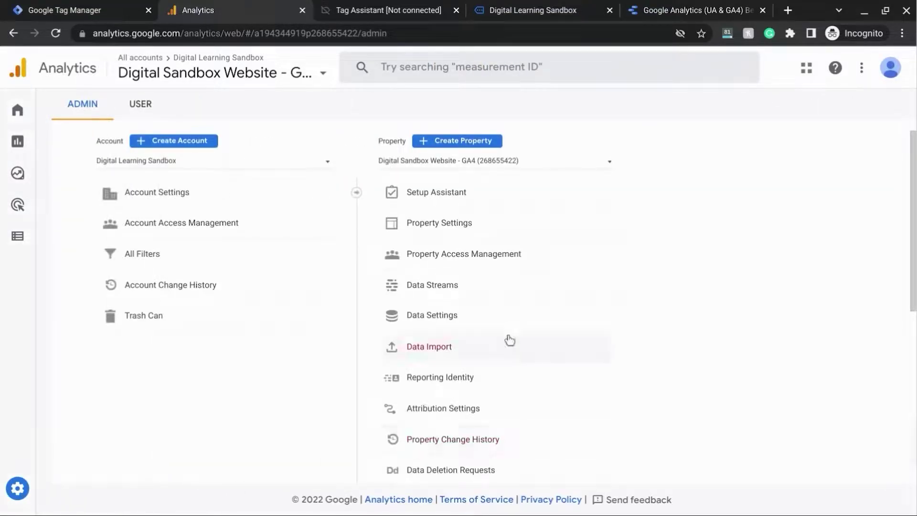
click(430, 287)
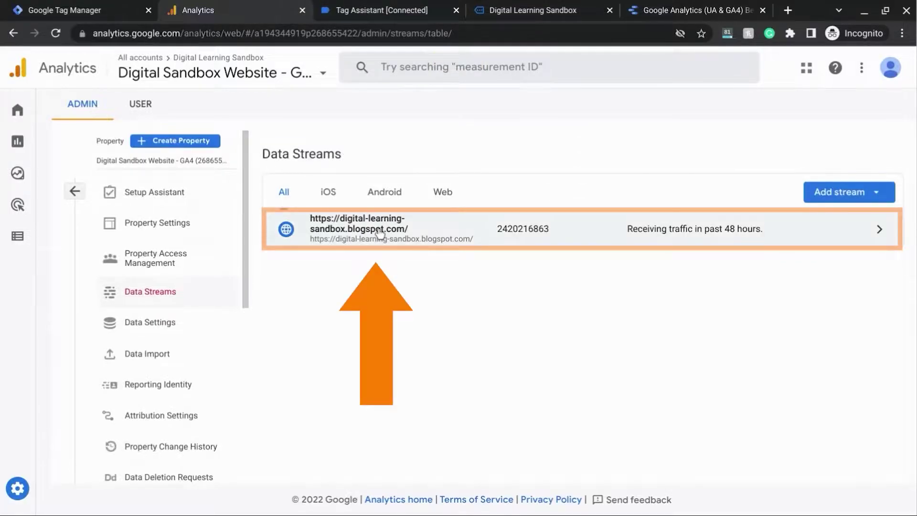
click(380, 233)
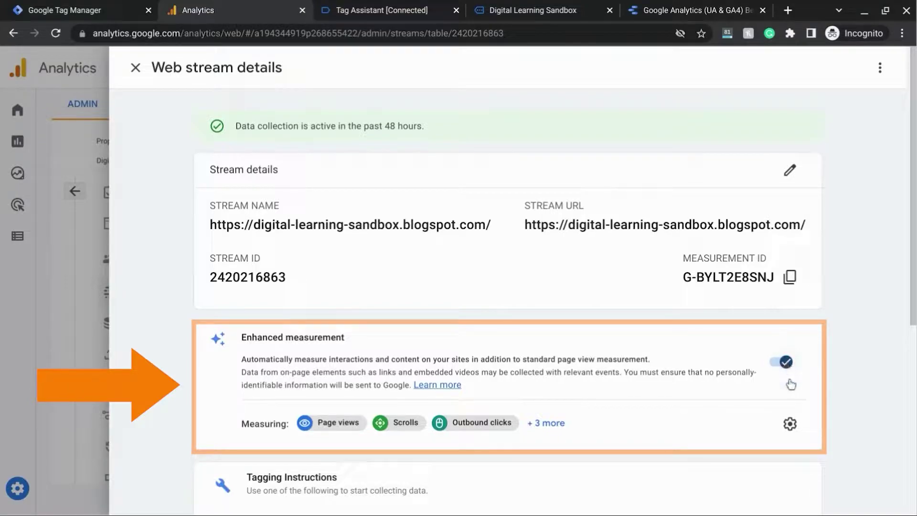
click(546, 424)
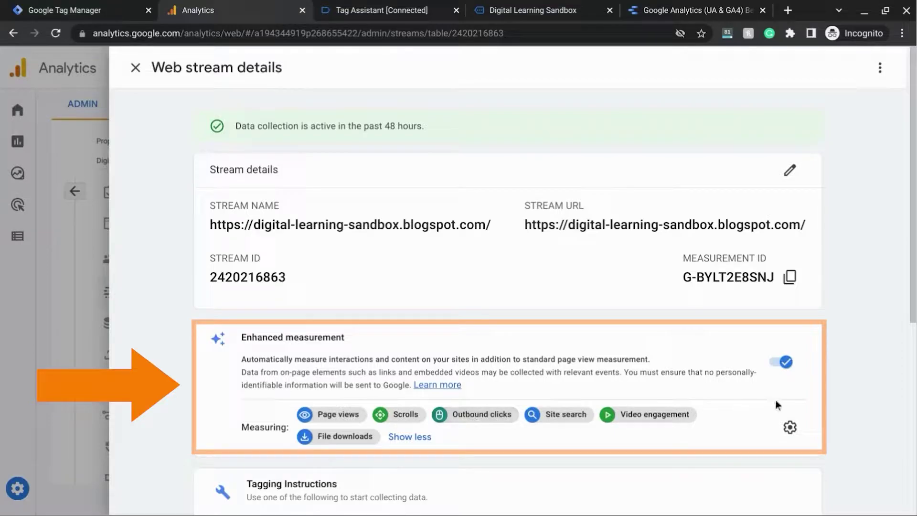
click(790, 428)
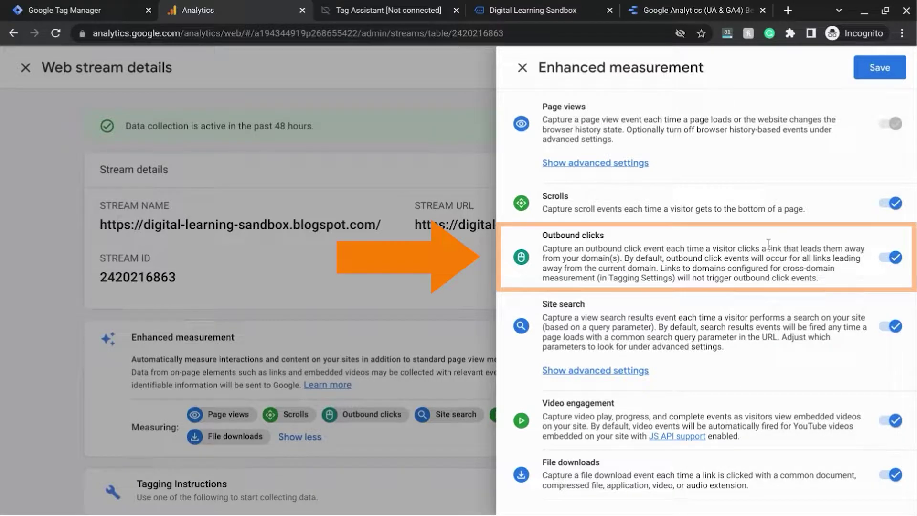
click(873, 71)
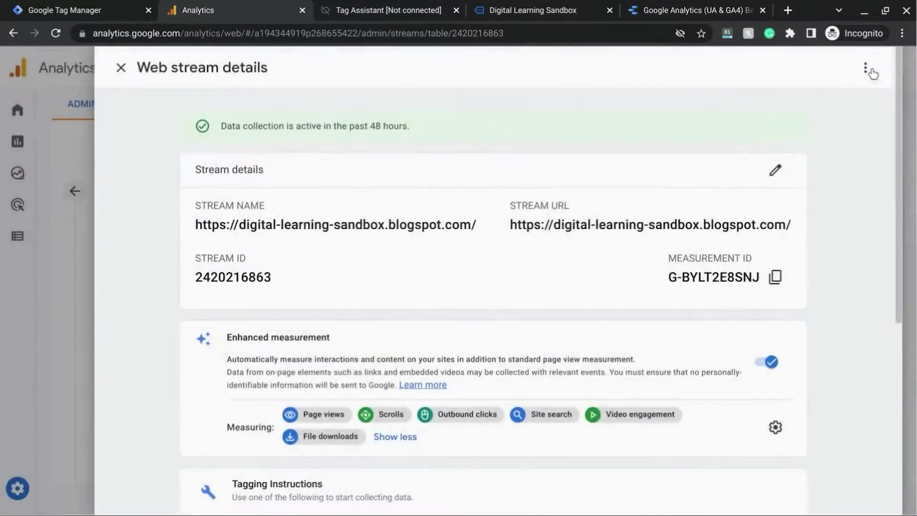
click(122, 69)
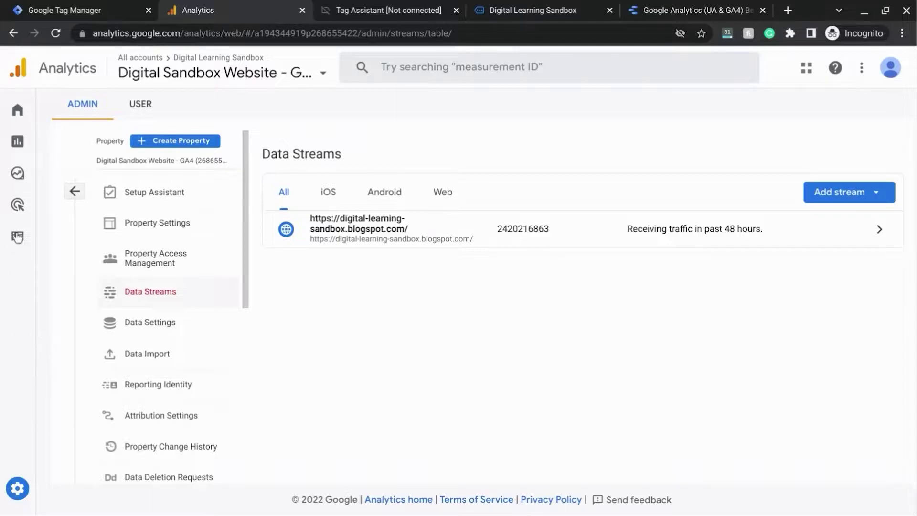
mouse_move(17, 235)
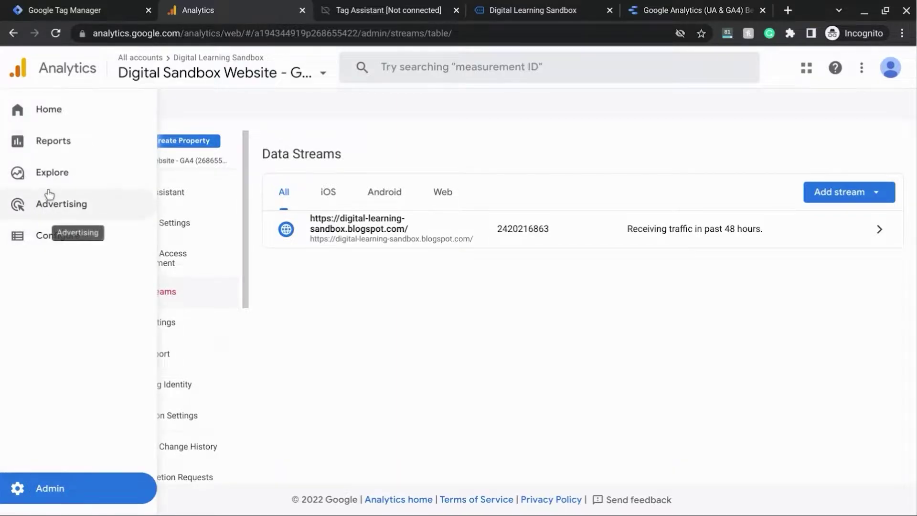
- Open the Engagement > Events report and scroll down to the click event
click(55, 142)
mouse_move(13, 143)
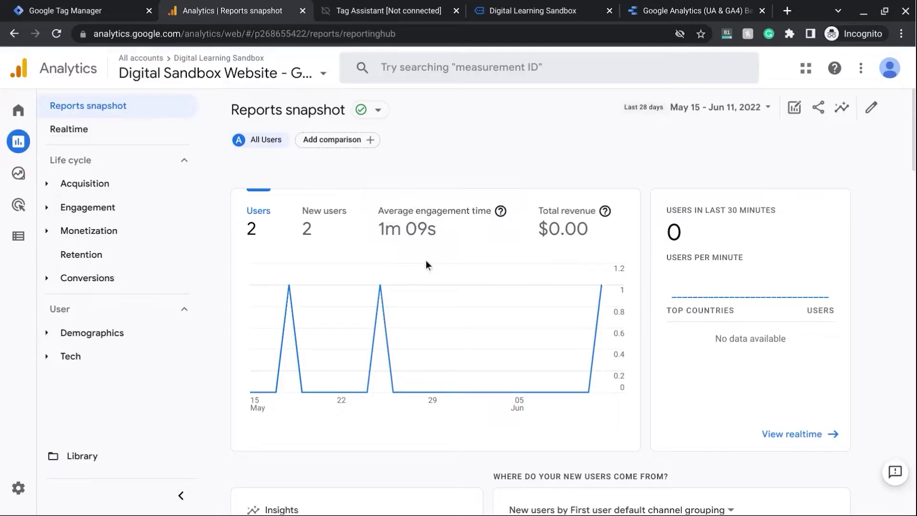
click(49, 210)
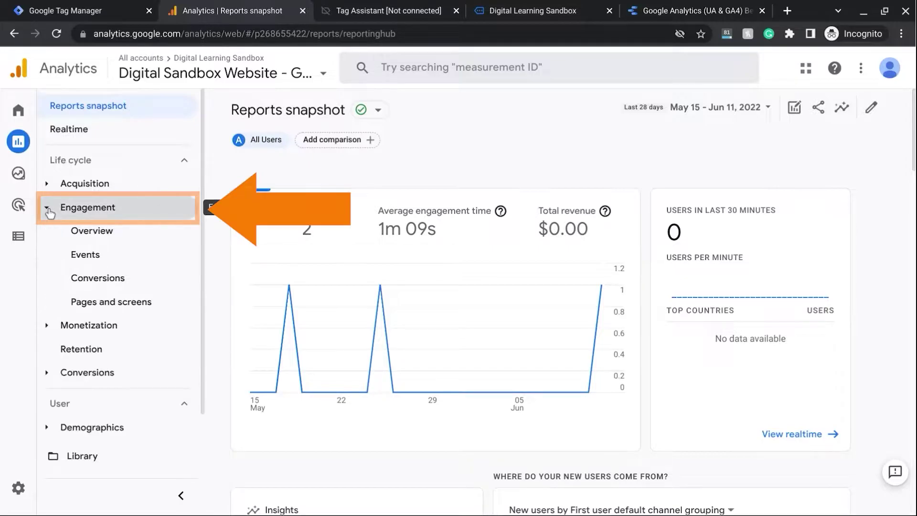
click(84, 263)
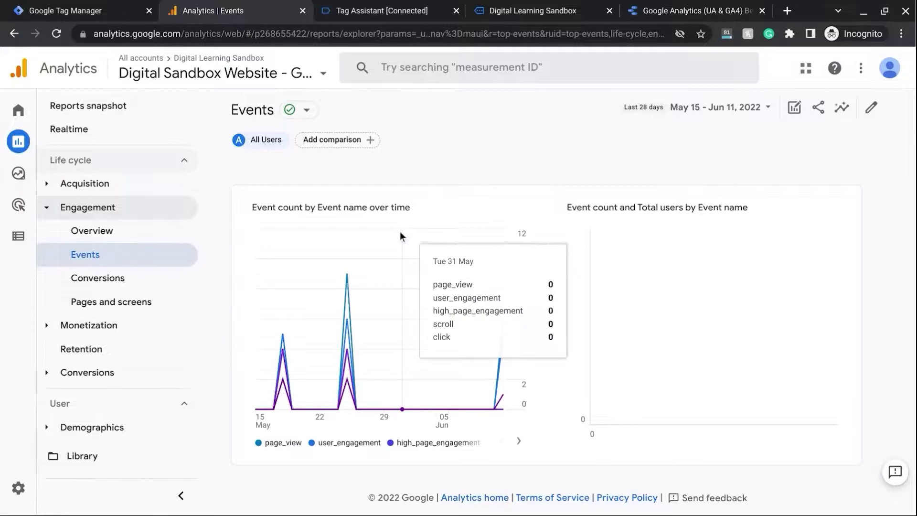
scroll(400, 231, down, 3)
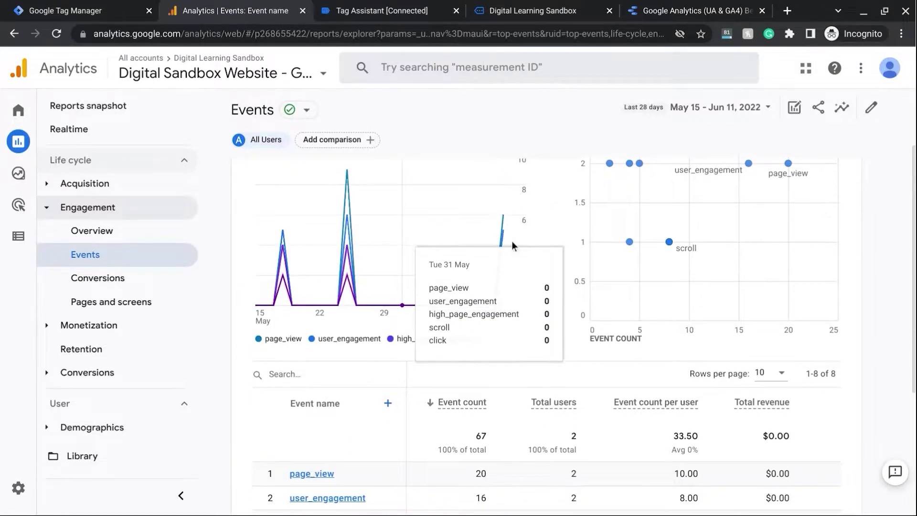
scroll(578, 287, down, 3)
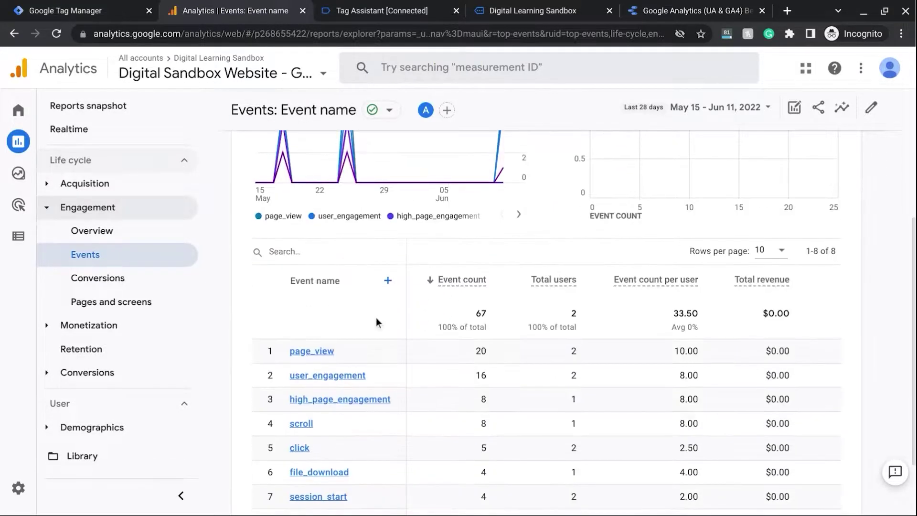
scroll(352, 326, down, 2)
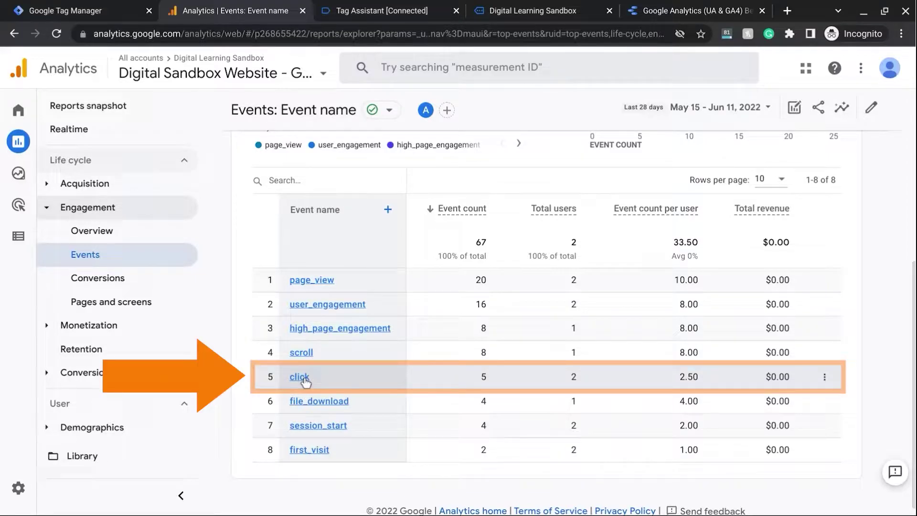
- Open the click event report and scroll to its LINK card listing 2 URLs with 3 events
click(304, 378)
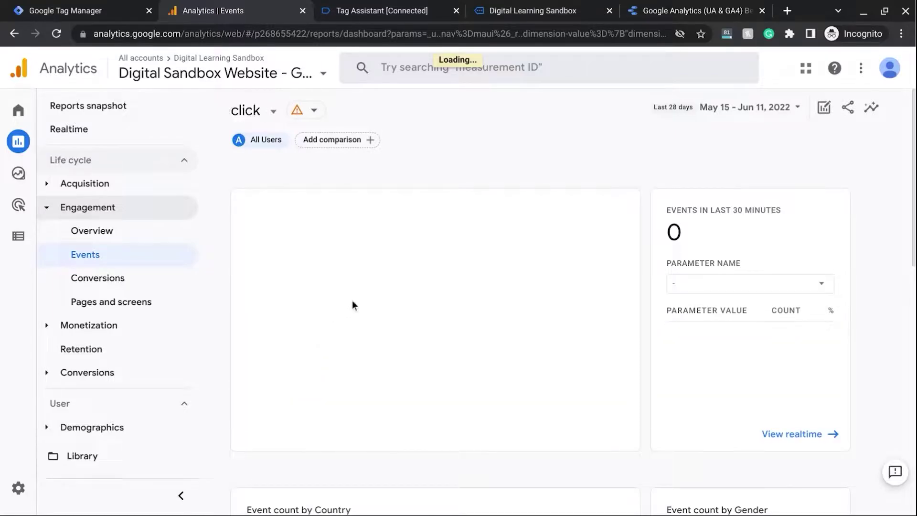
scroll(354, 299, down, 1)
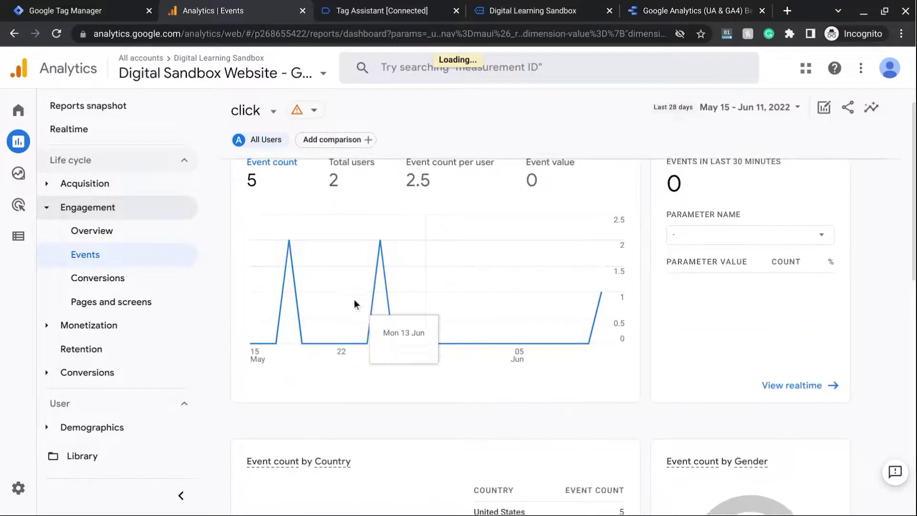
scroll(354, 299, down, 1)
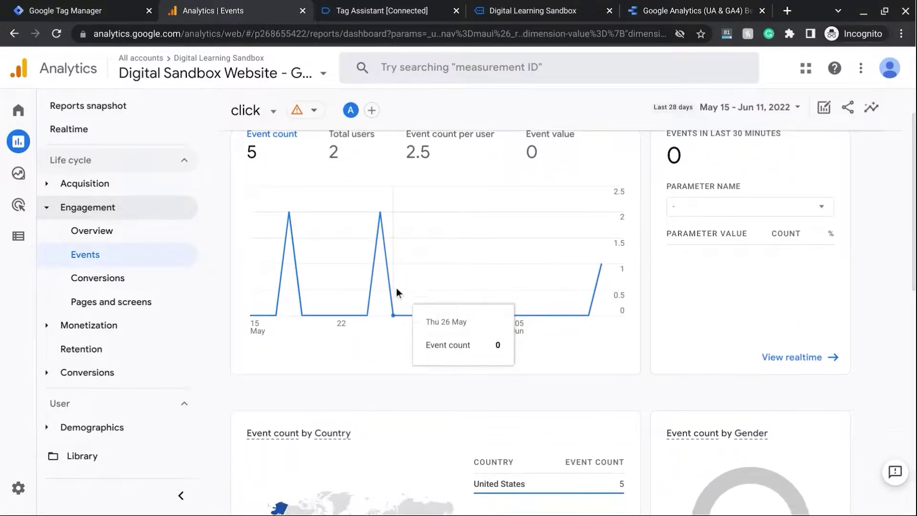
scroll(396, 288, down, 6)
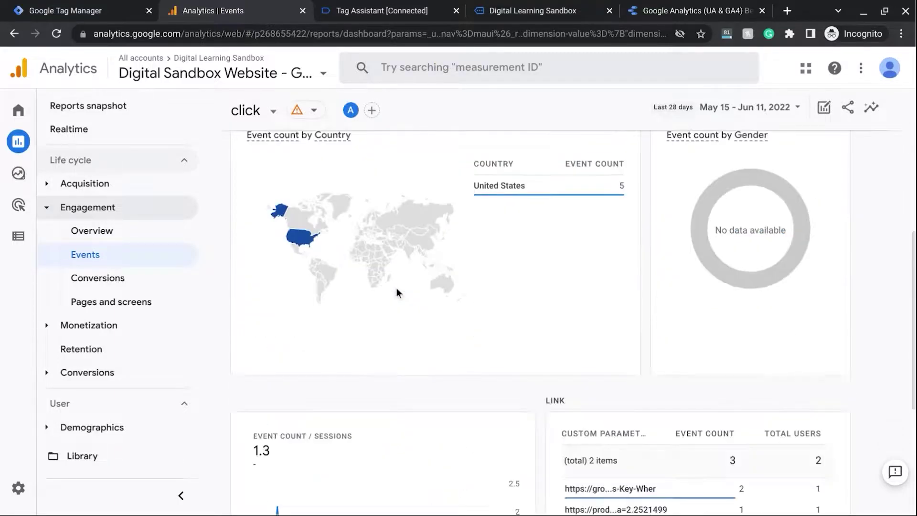
scroll(396, 292, down, 3)
scroll(401, 292, down, 1)
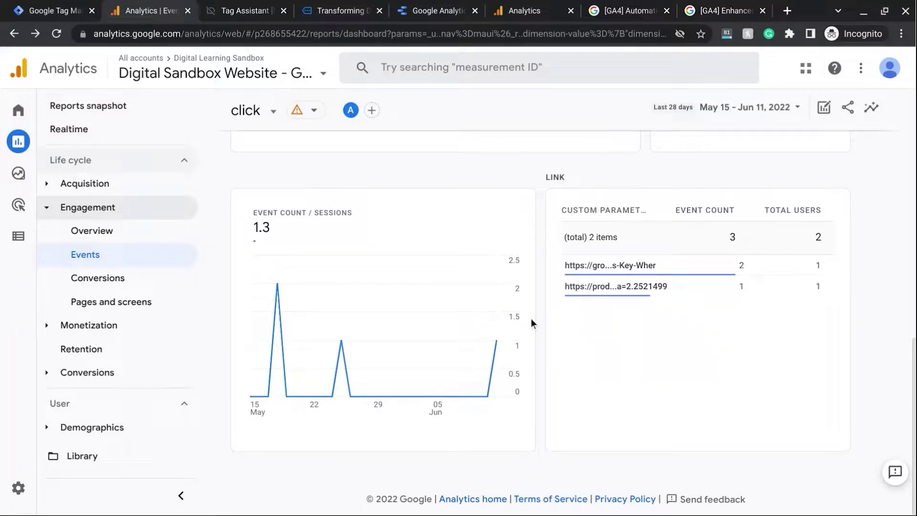
mouse_move(21, 176)
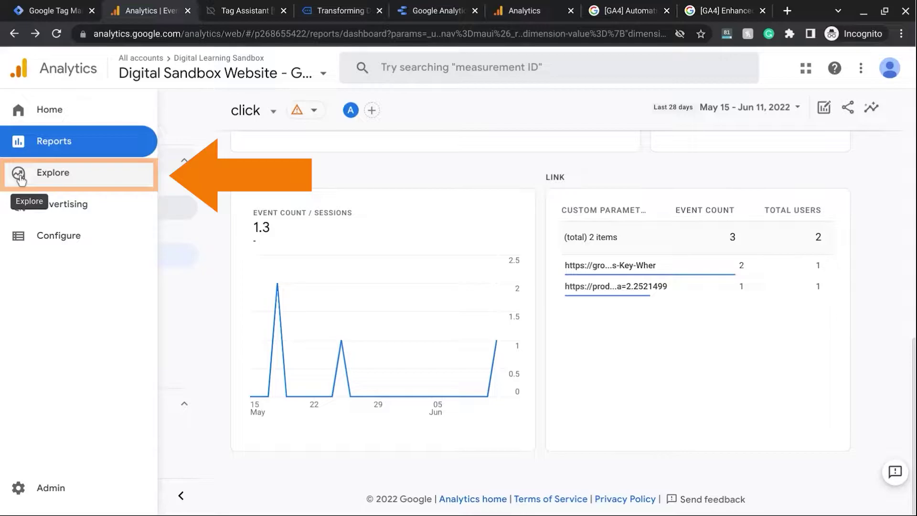
- Start a new Free form exploration from the Explore section
click(20, 176)
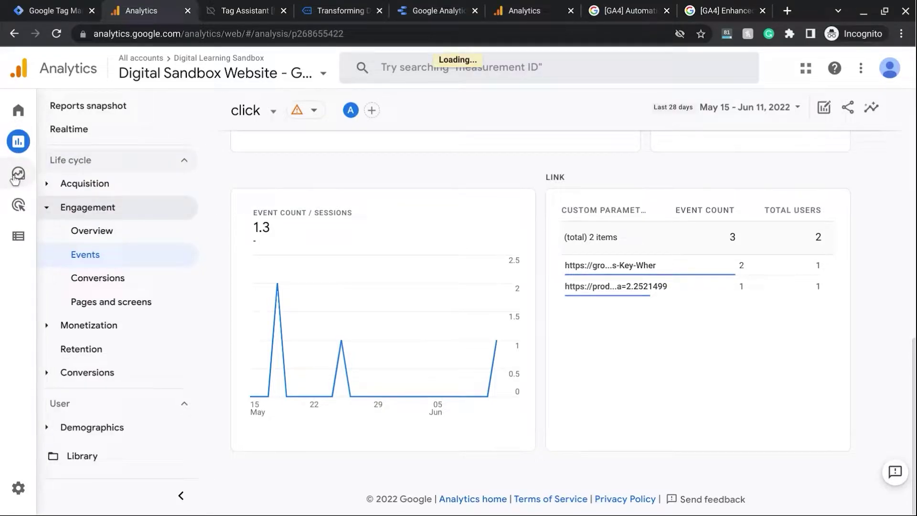
click(19, 177)
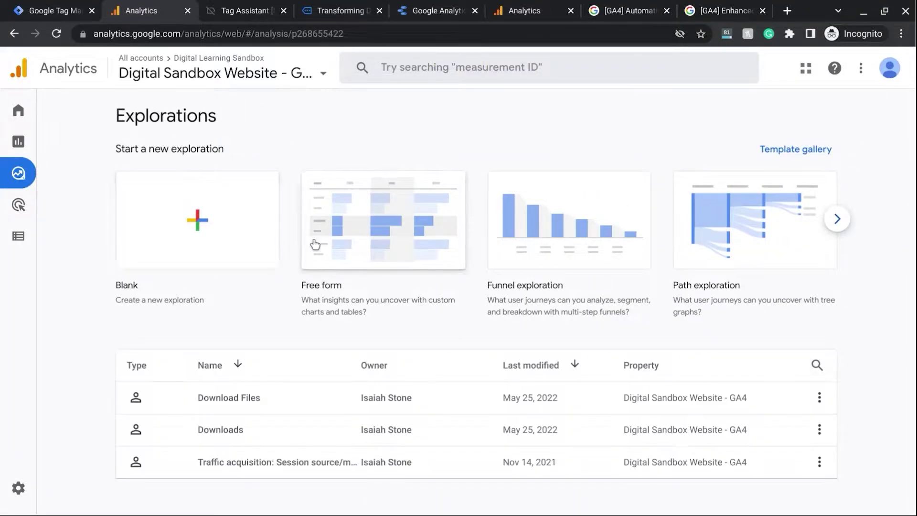
click(374, 243)
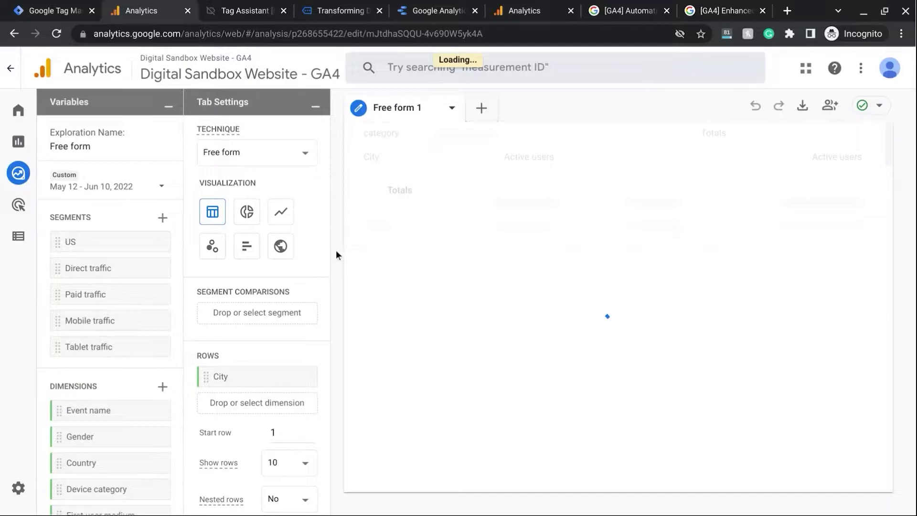
- Find and highlight the click event's description in the help article, then return to Analytics
click(629, 11)
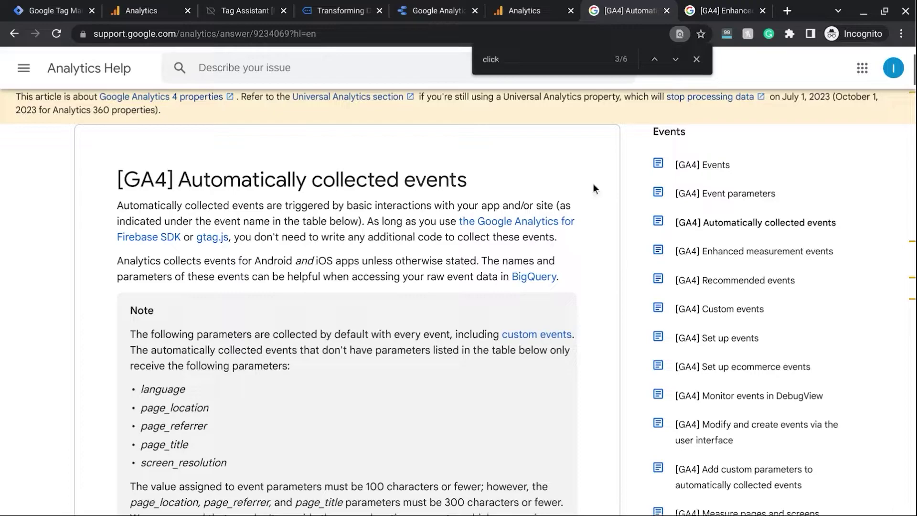
click(675, 60)
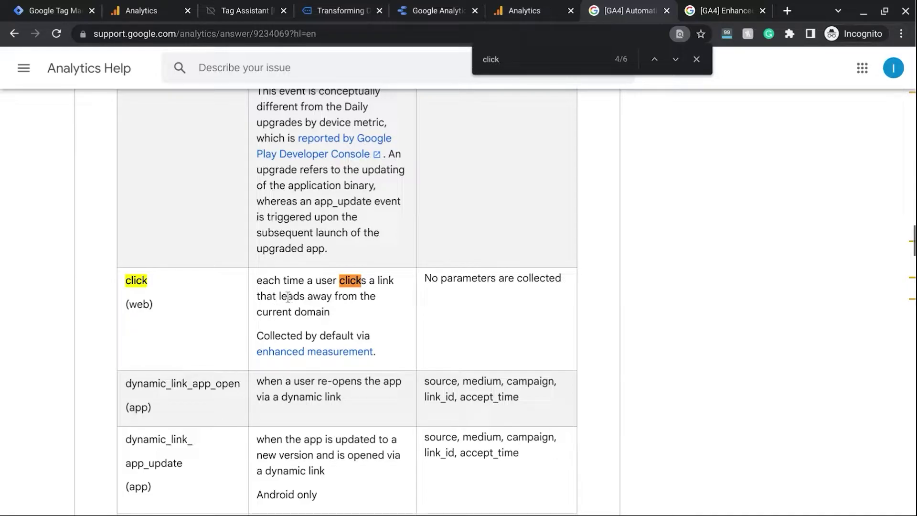
triple_click(287, 297)
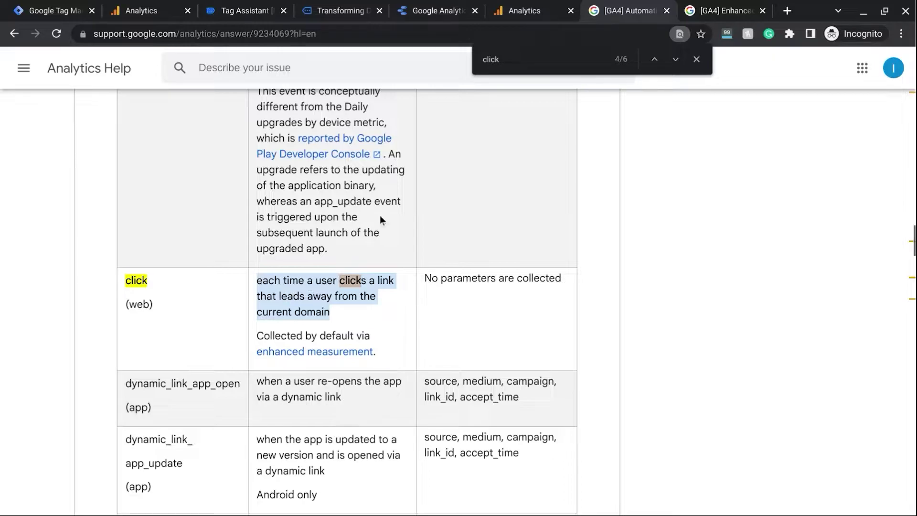
click(142, 11)
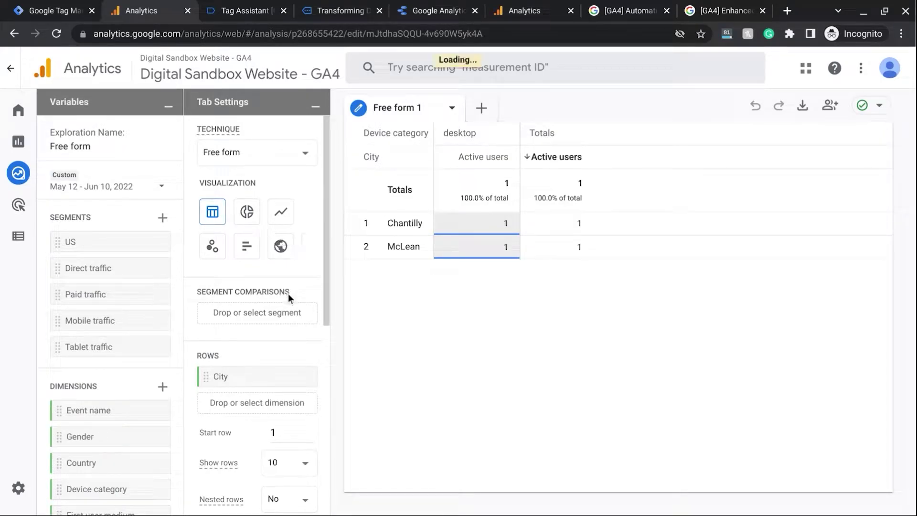
- Remove City from the exploration's rows
scroll(136, 329, down, 3)
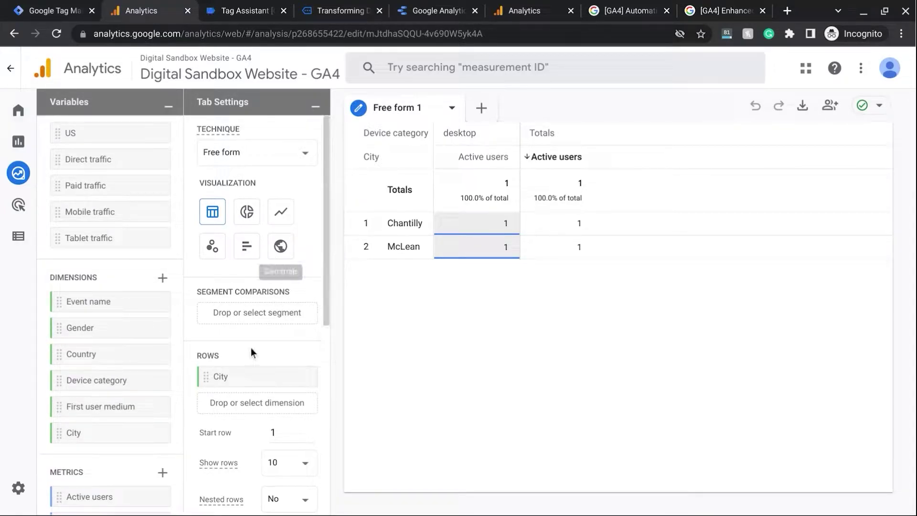
scroll(250, 348, down, 1)
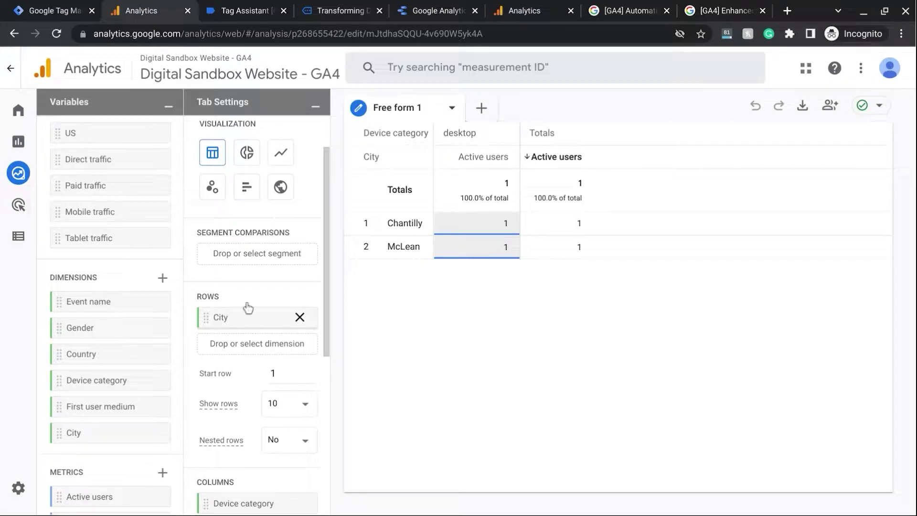
click(299, 317)
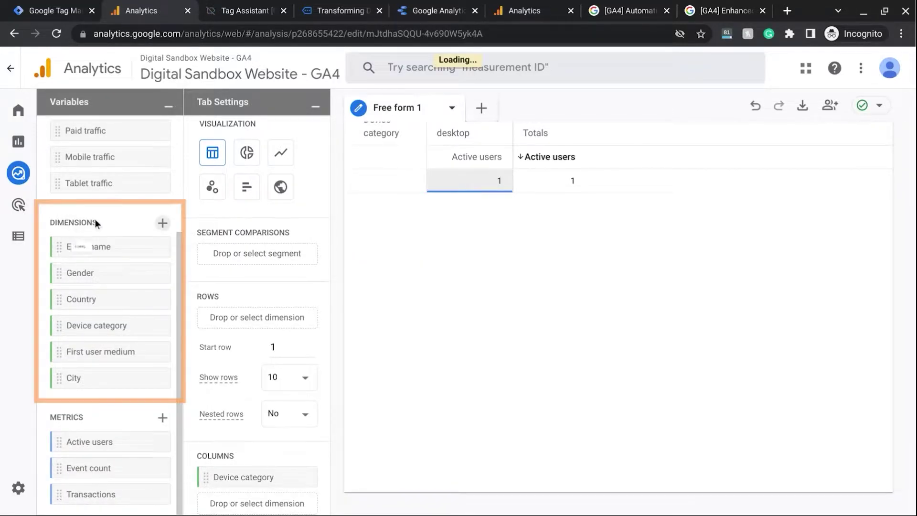
- Search 'link' and import the Link URL dimension into the exploration
click(163, 225)
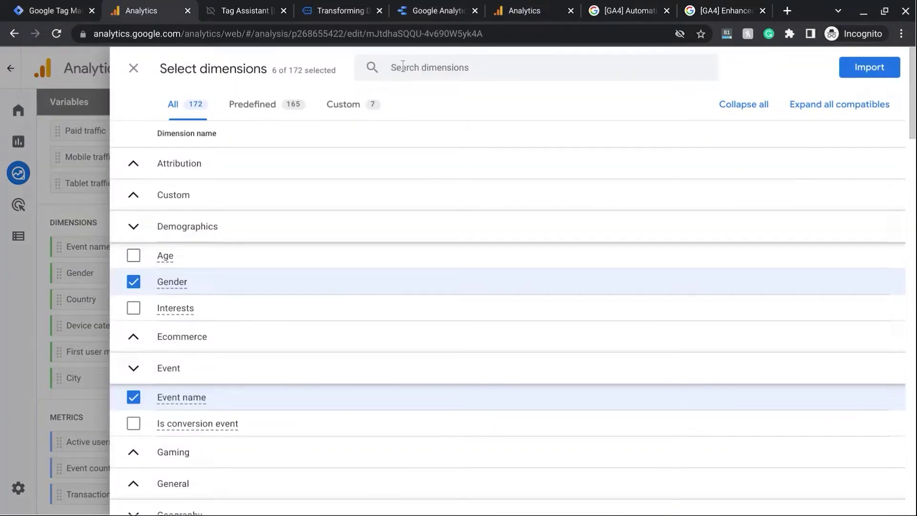
click(413, 61)
text(link)
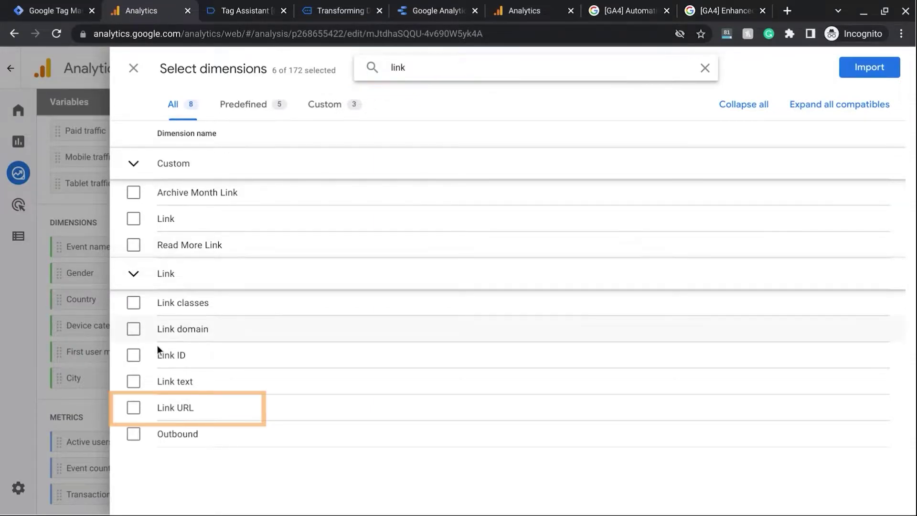
click(133, 409)
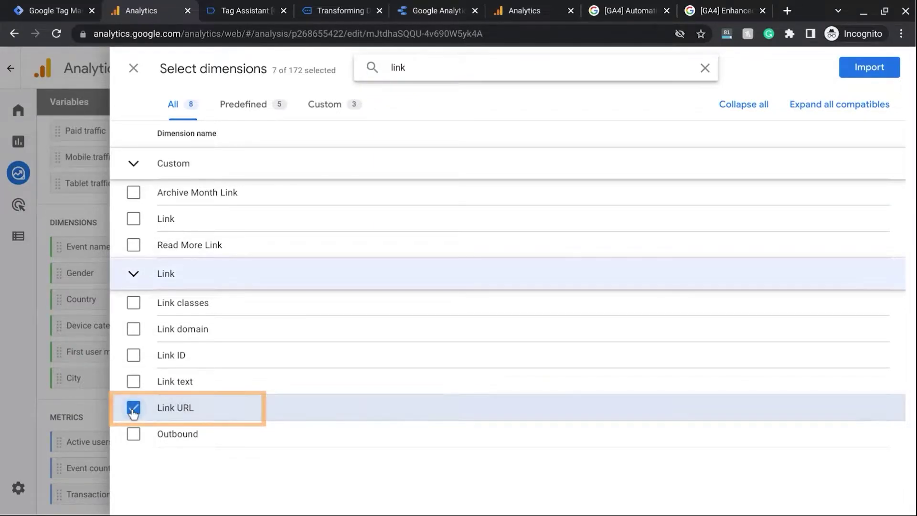
click(868, 71)
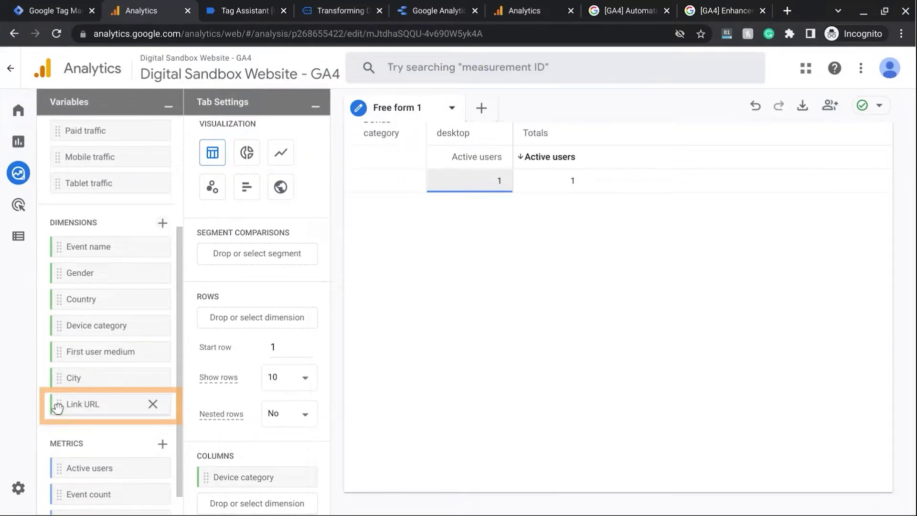
- Put Link URL in the table's Rows and remove Device category from Columns
drag(60, 406, 236, 334)
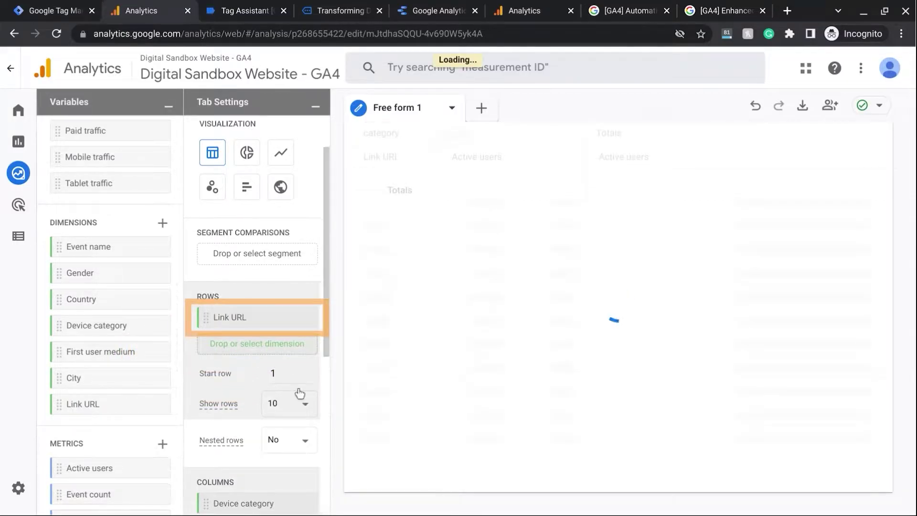
scroll(299, 392, down, 4)
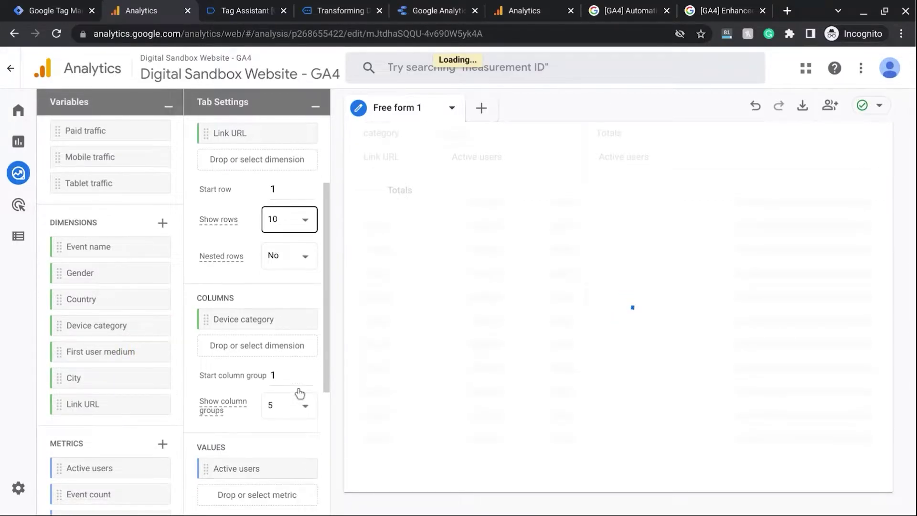
mouse_move(276, 317)
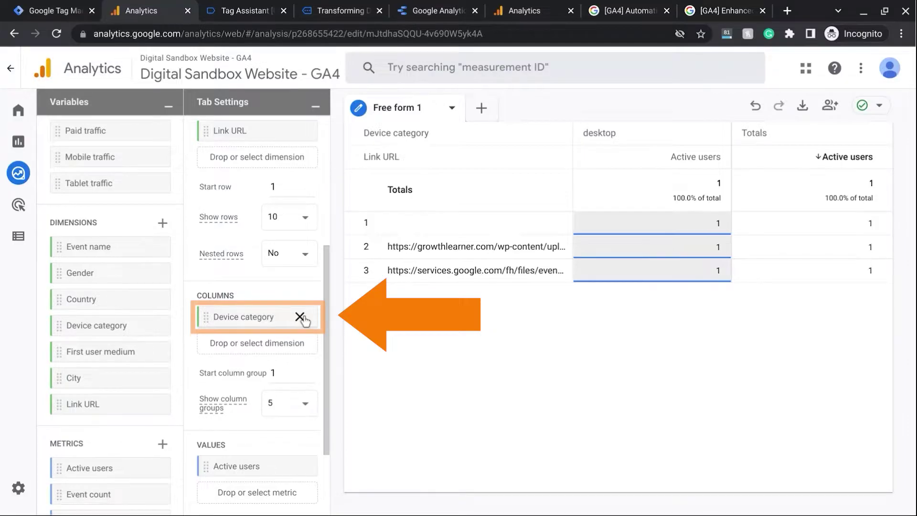
click(300, 317)
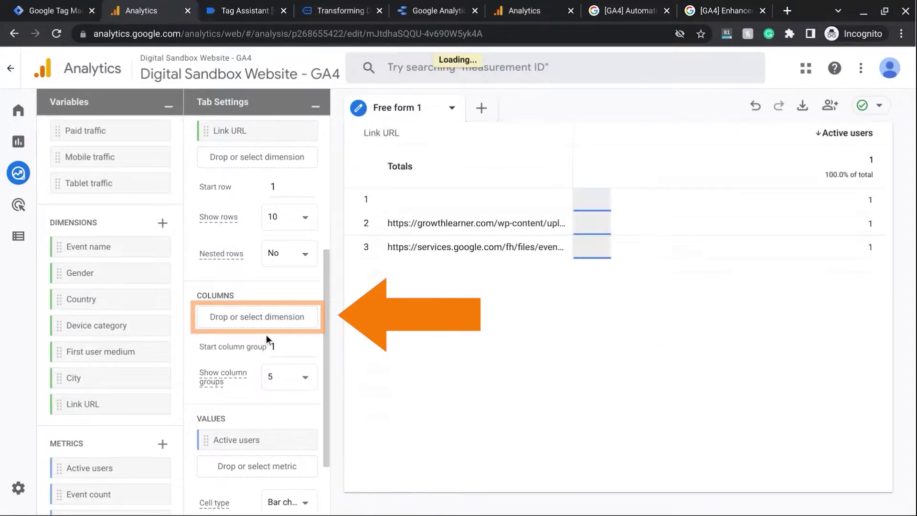
scroll(265, 334, down, 2)
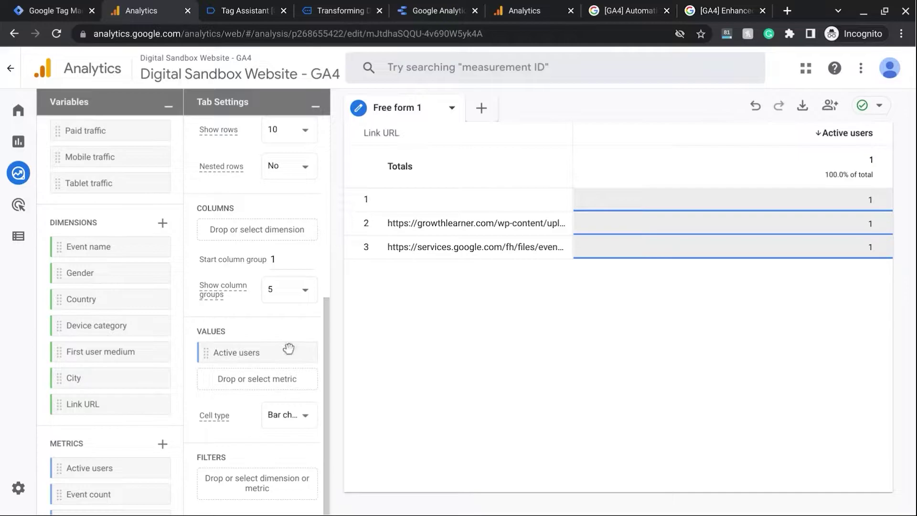
mouse_move(300, 356)
scroll(102, 406, down, 1)
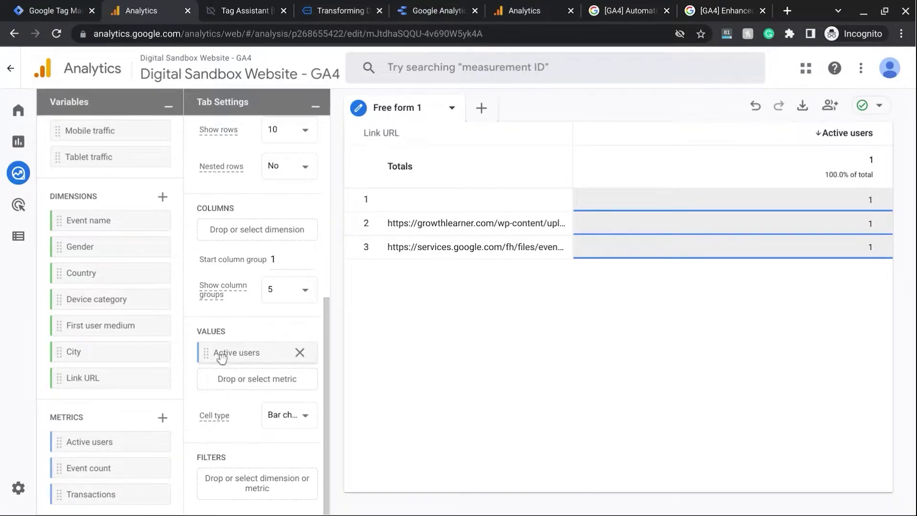
- Replace Active users with Event count as the Free form table's values
drag(56, 470, 209, 355)
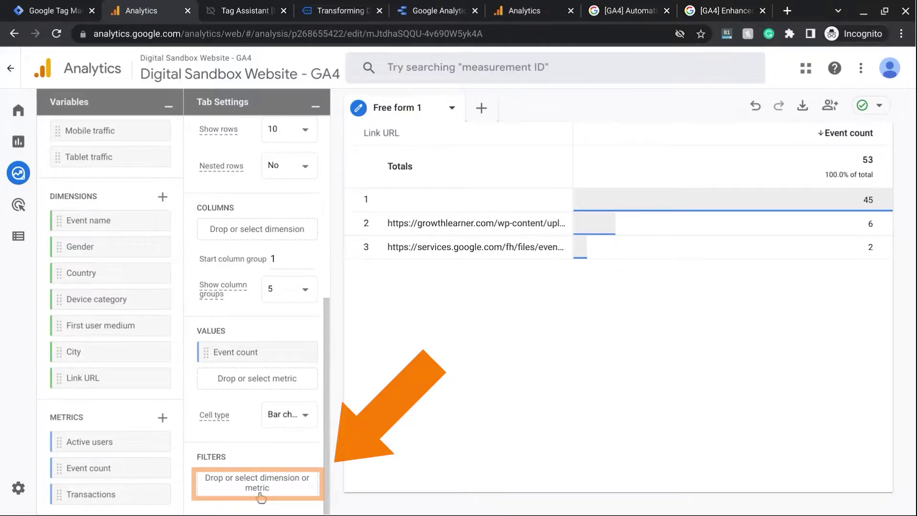
- Add an Event name filter that exactly matches 'click' to the Free form table
click(261, 494)
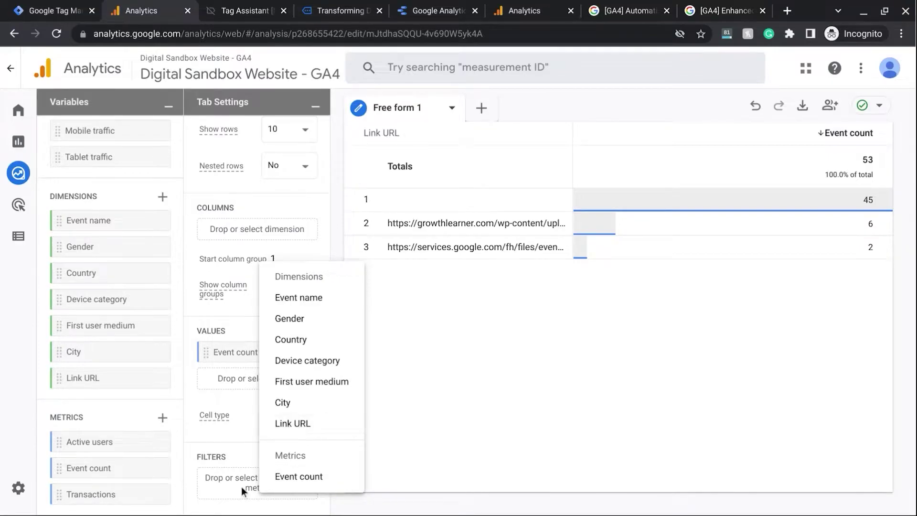
click(299, 305)
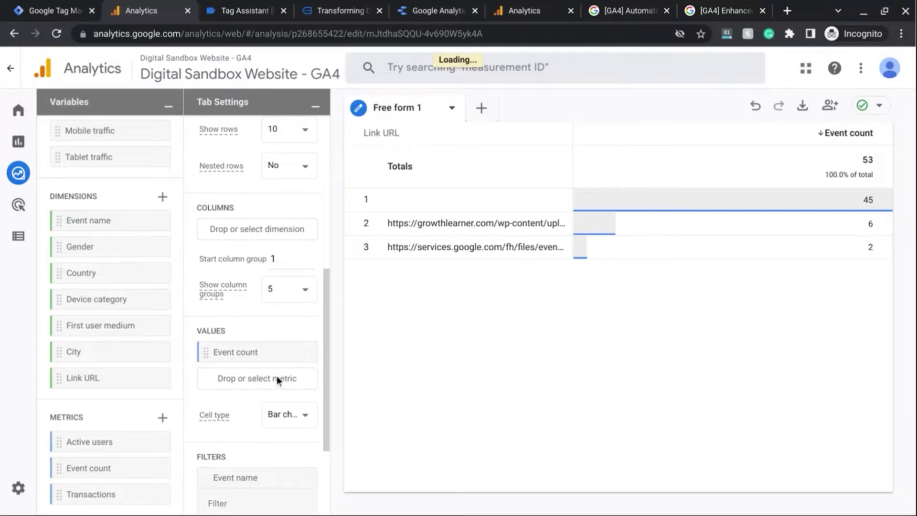
scroll(260, 435, down, 2)
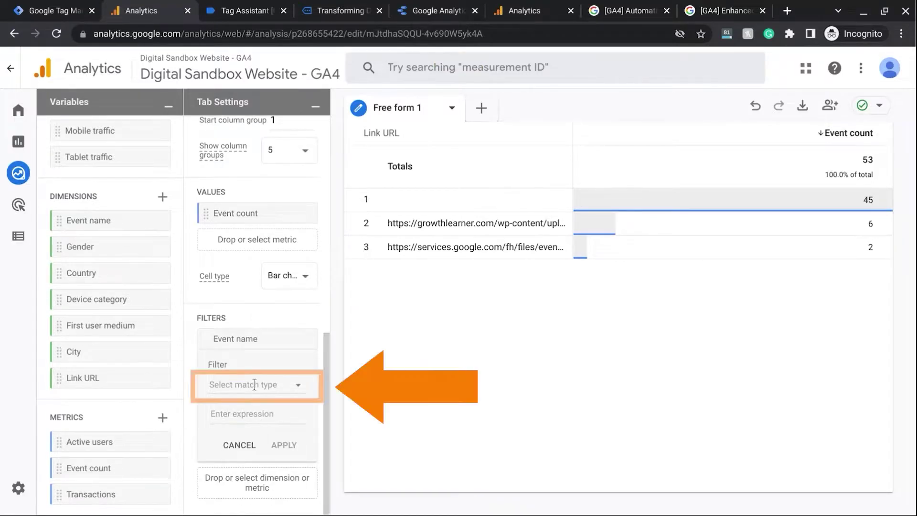
click(256, 387)
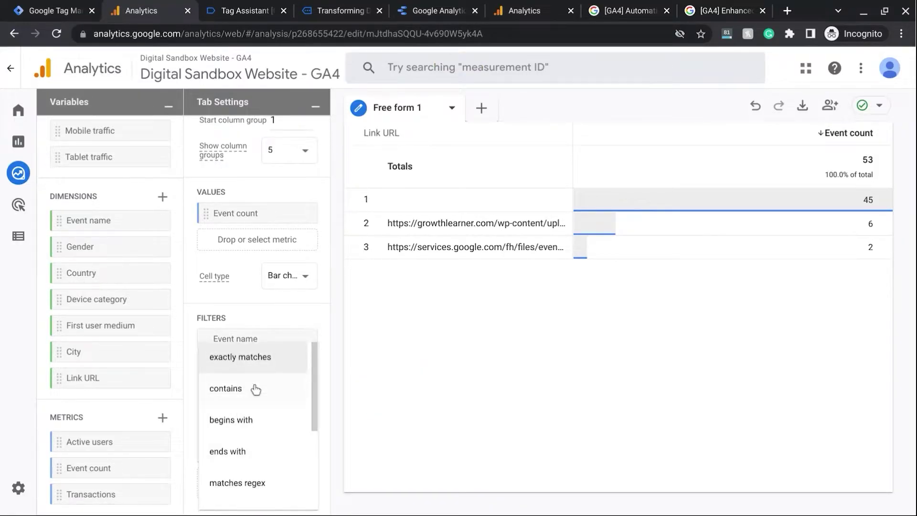
click(248, 363)
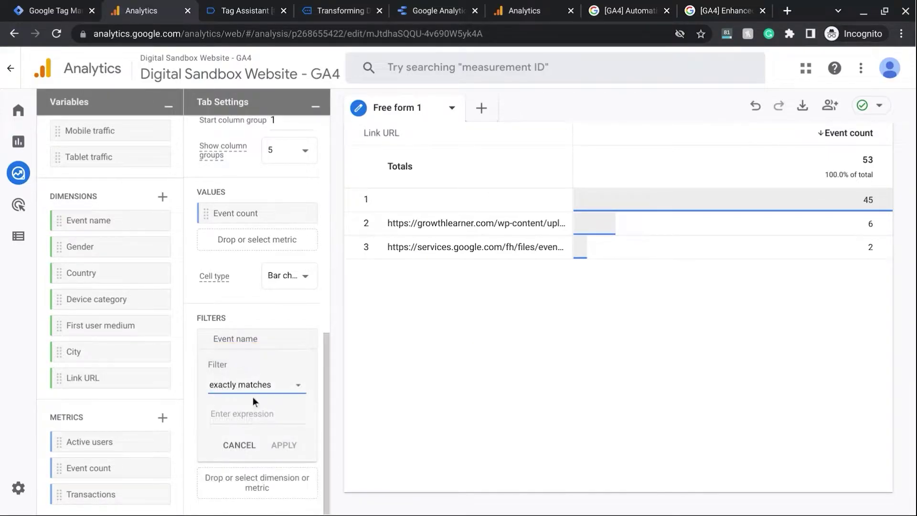
click(253, 414)
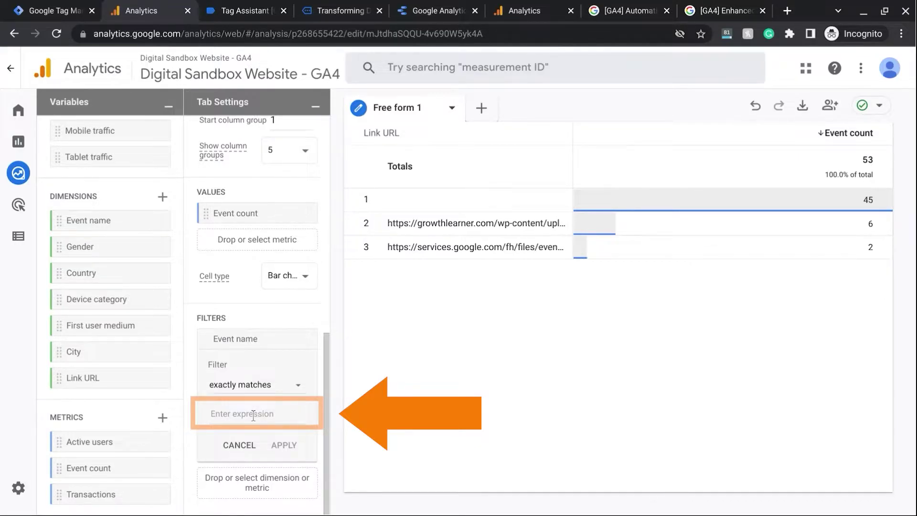
text(click)
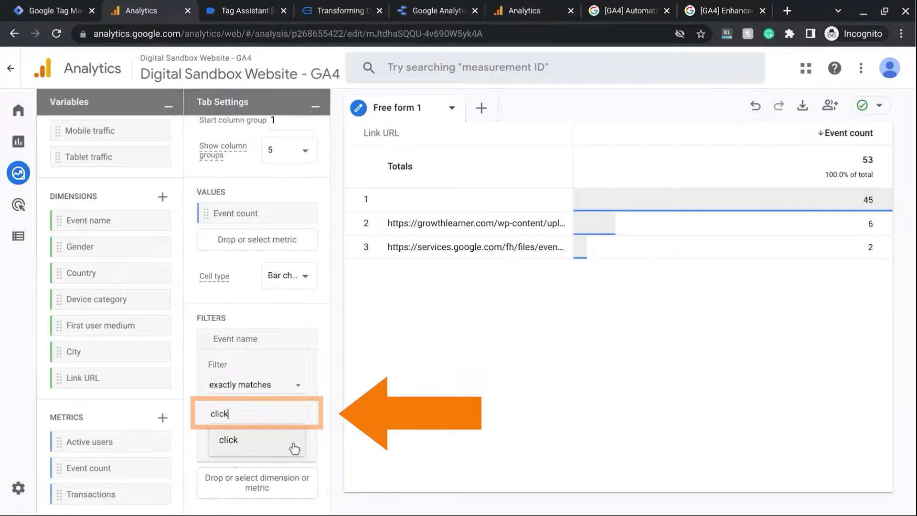
click(229, 440)
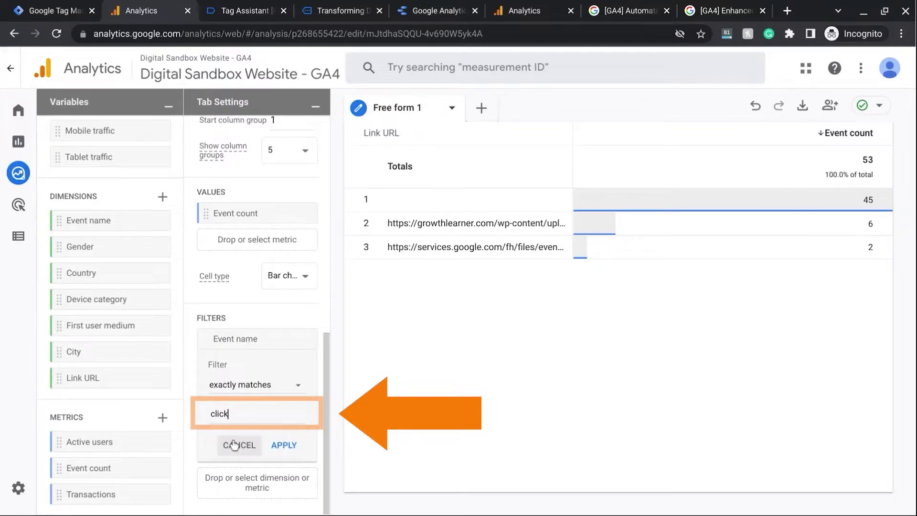
click(284, 446)
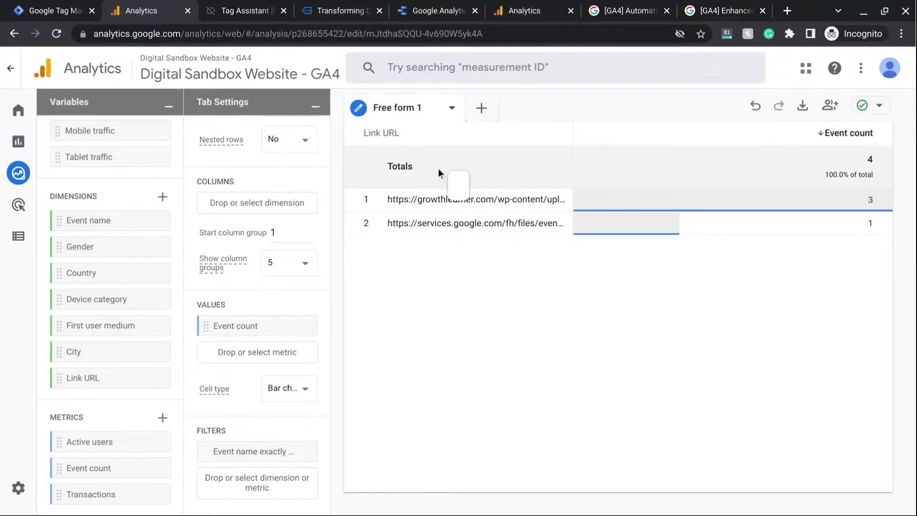
- Add a Table chart spanning the page width below Top Downloads in the Behavior Report
click(426, 11)
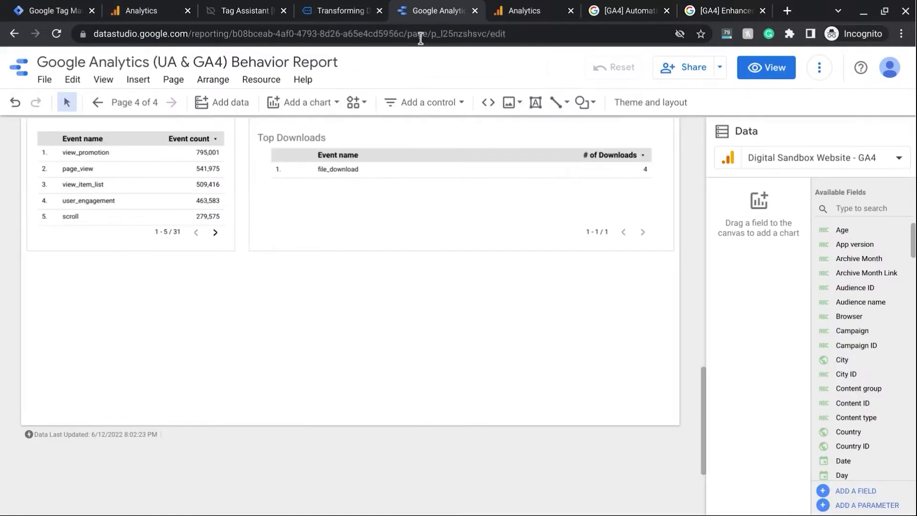
scroll(389, 207, up, 3)
scroll(389, 207, up, 2)
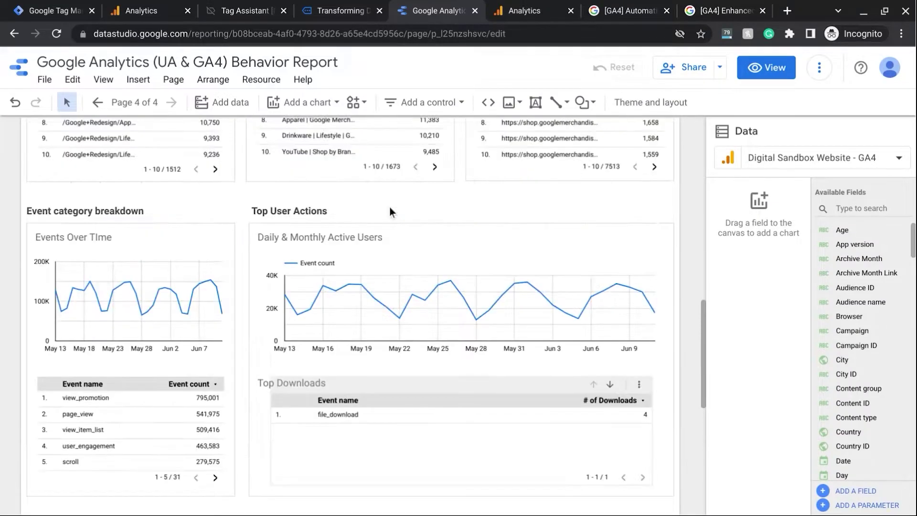
scroll(404, 222, down, 4)
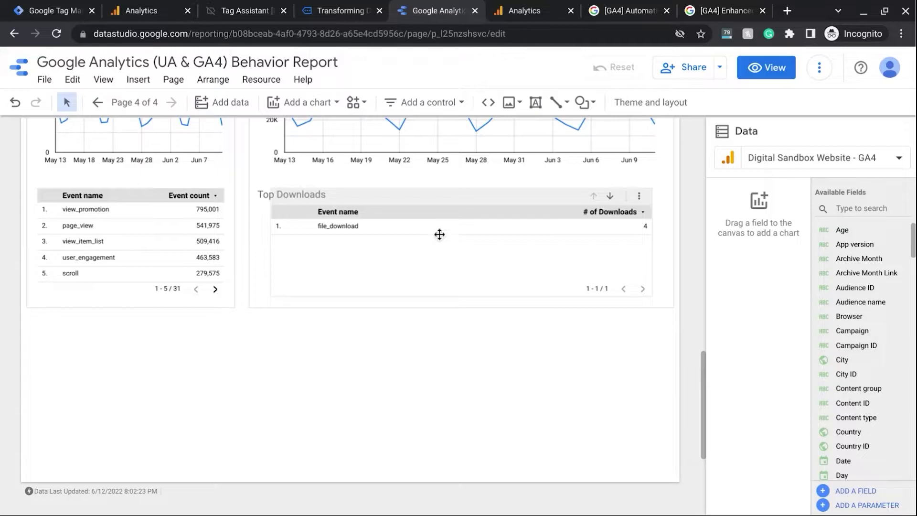
click(308, 107)
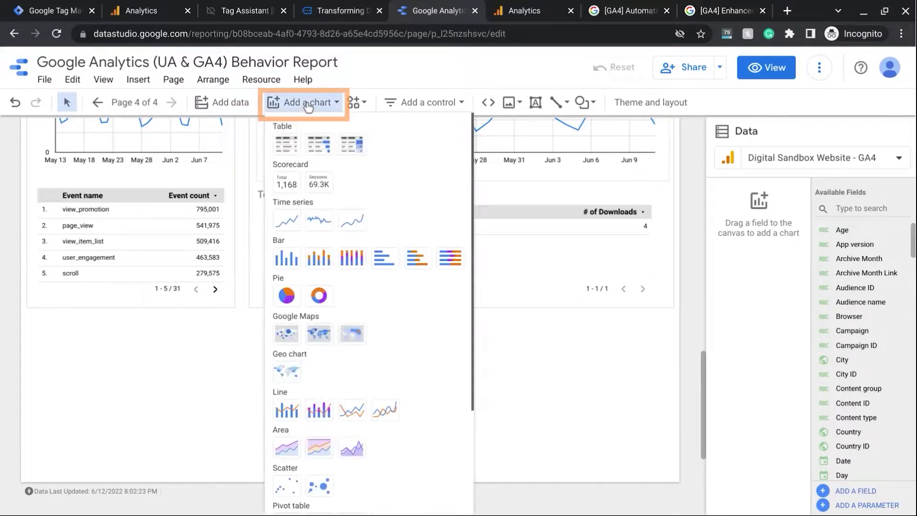
click(285, 154)
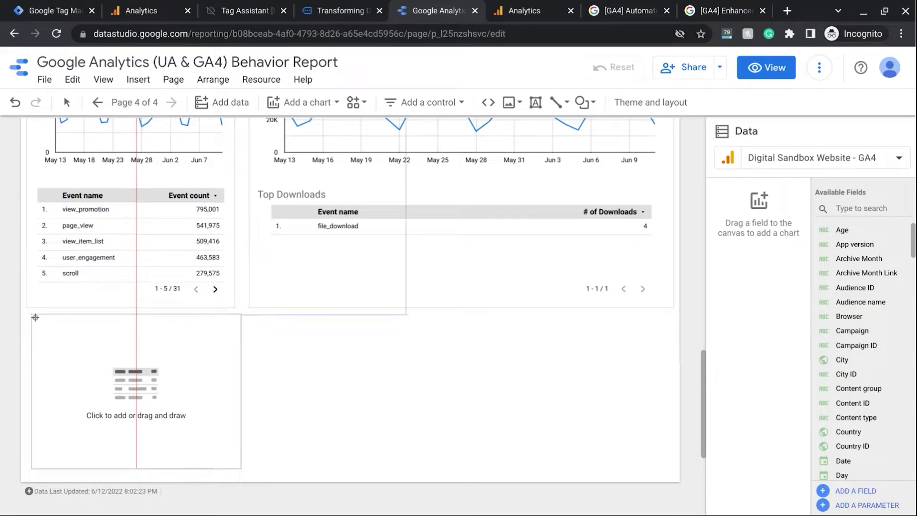
drag(35, 317, 634, 464)
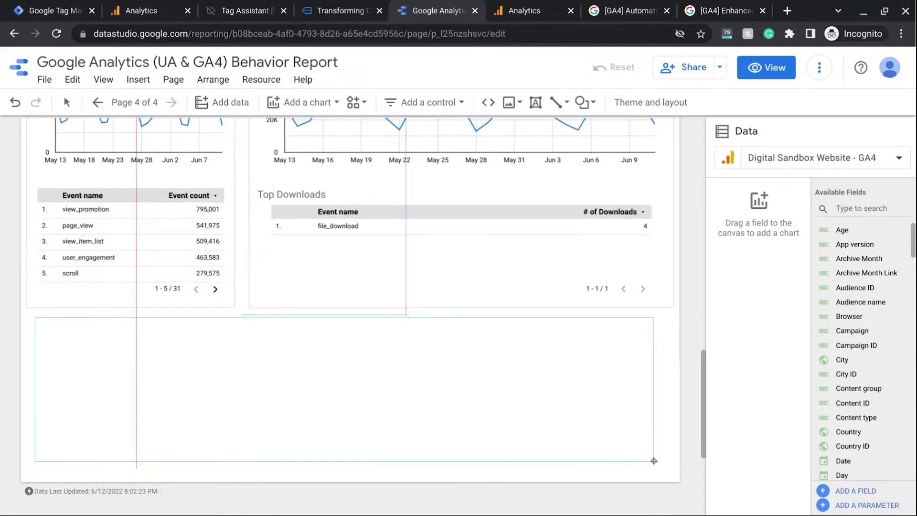
drag(665, 464, 663, 466)
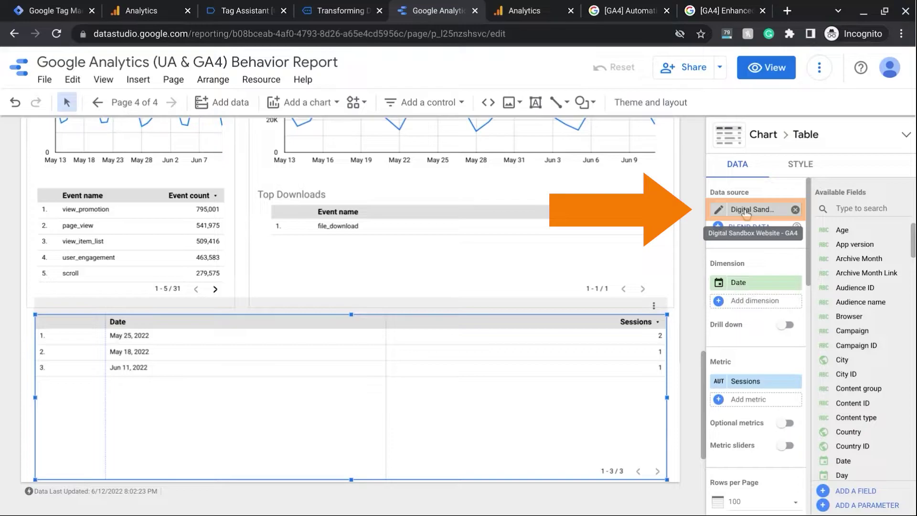
- Switch the bottom table to show Event count by Event name
click(749, 287)
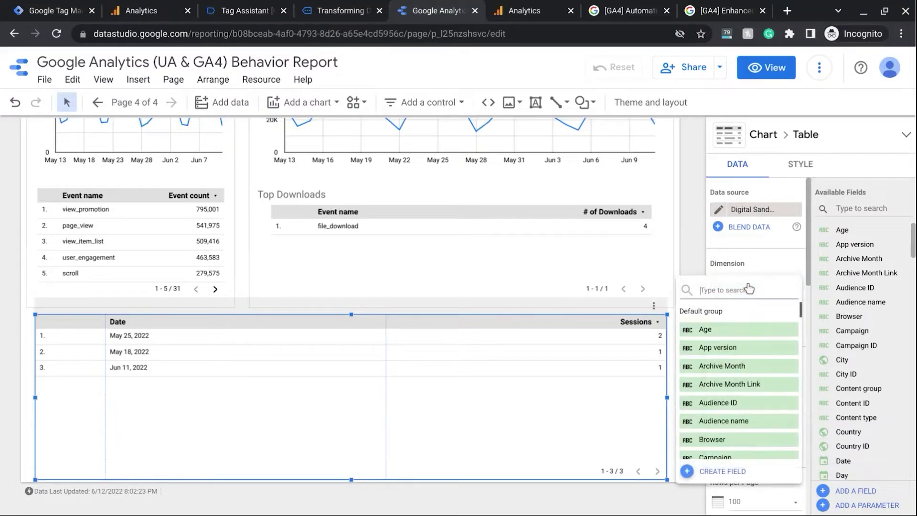
text(event)
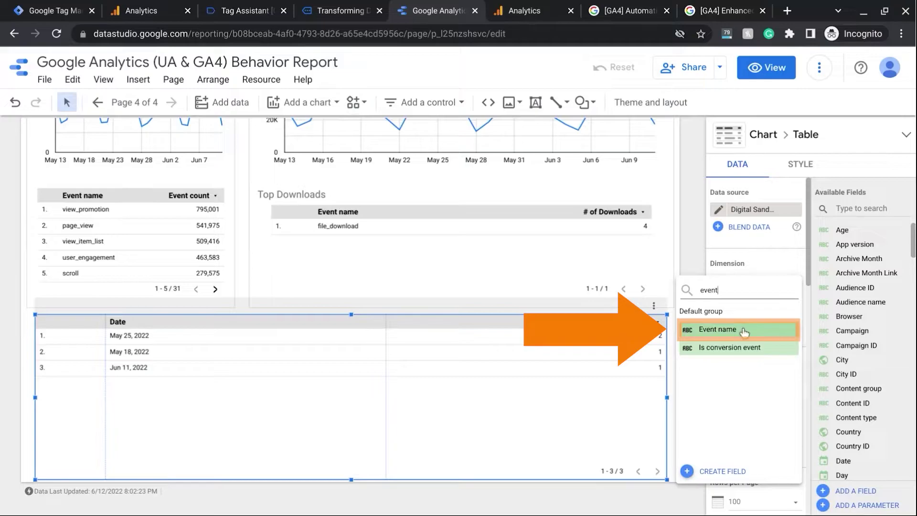
click(743, 330)
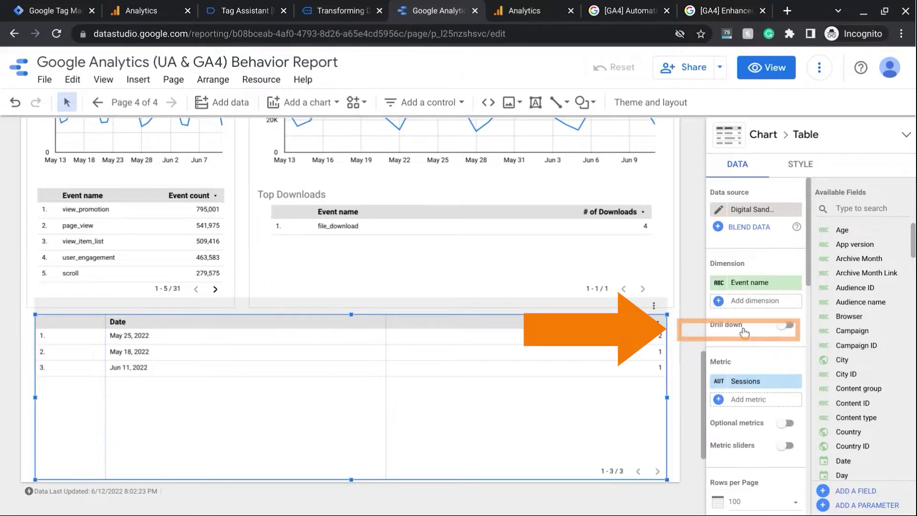
click(747, 382)
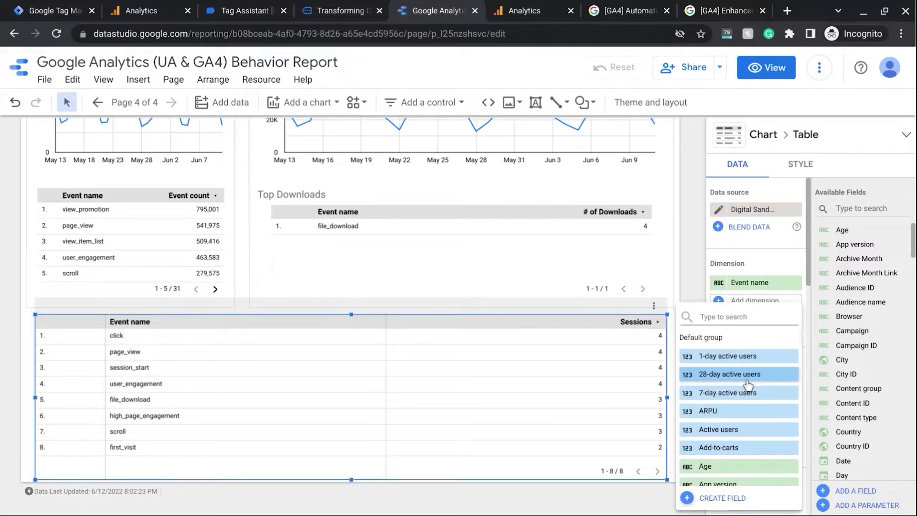
text(event count)
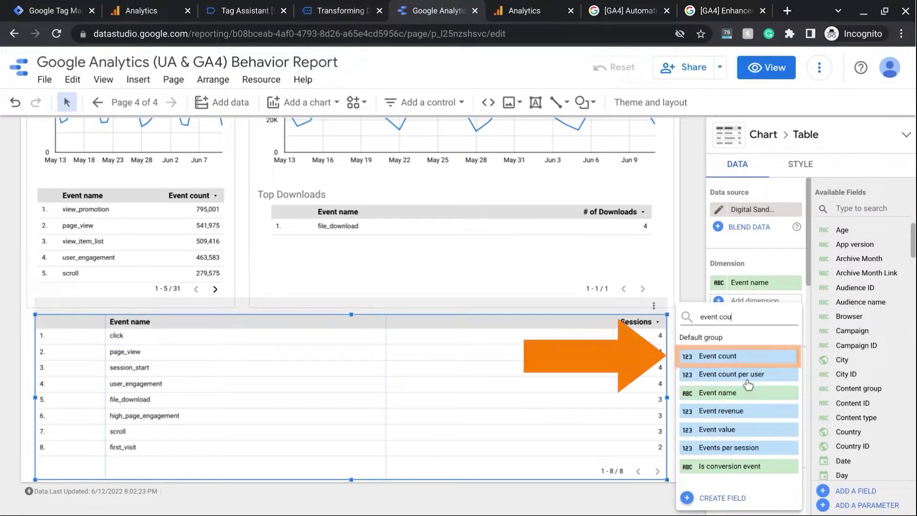
click(743, 366)
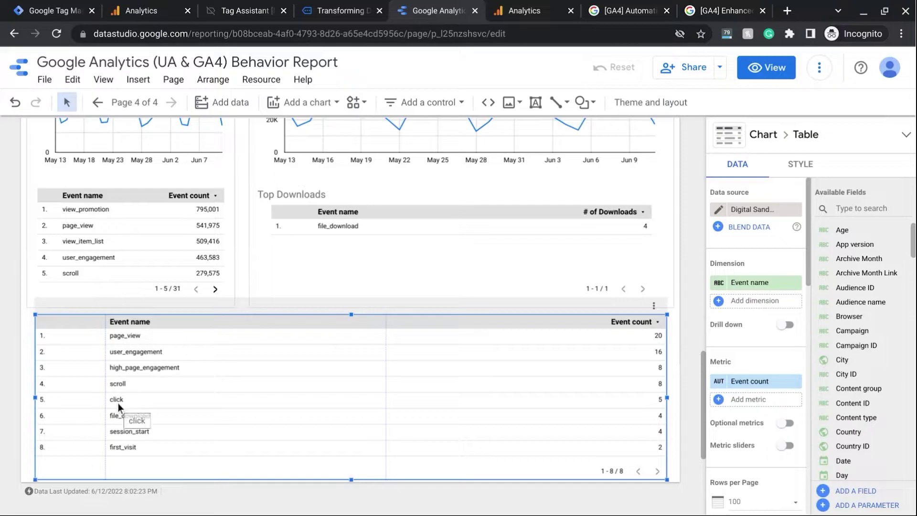
- Undo the change so the table shows Sessions by Date again
scroll(767, 396, down, 2)
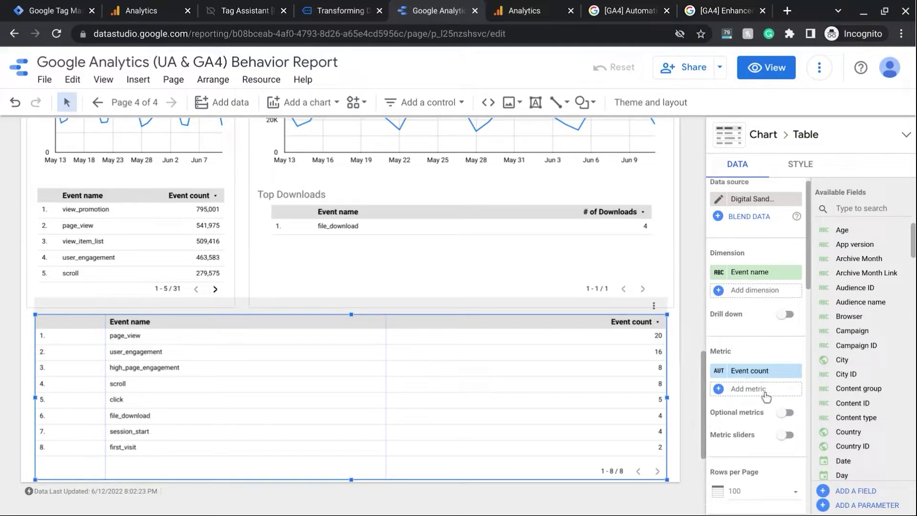
scroll(766, 396, down, 10)
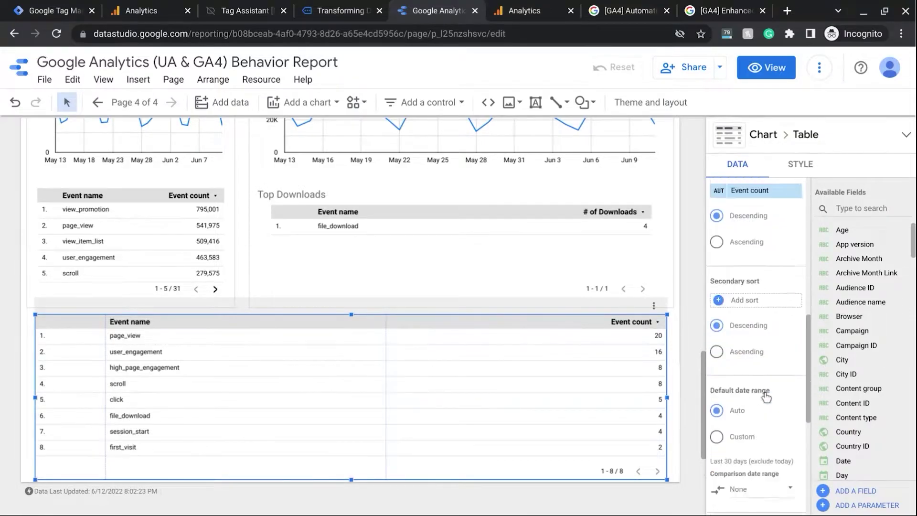
scroll(766, 397, down, 5)
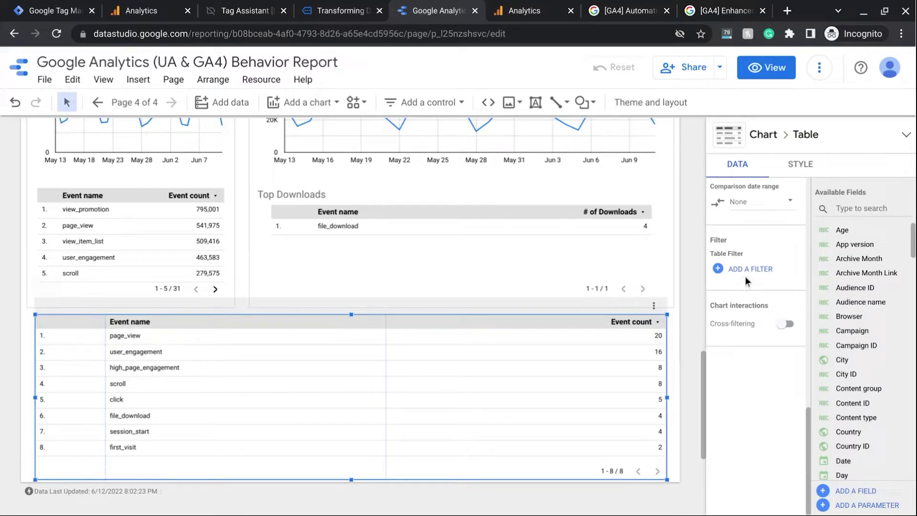
mouse_move(694, 503)
key(ctrl+z)
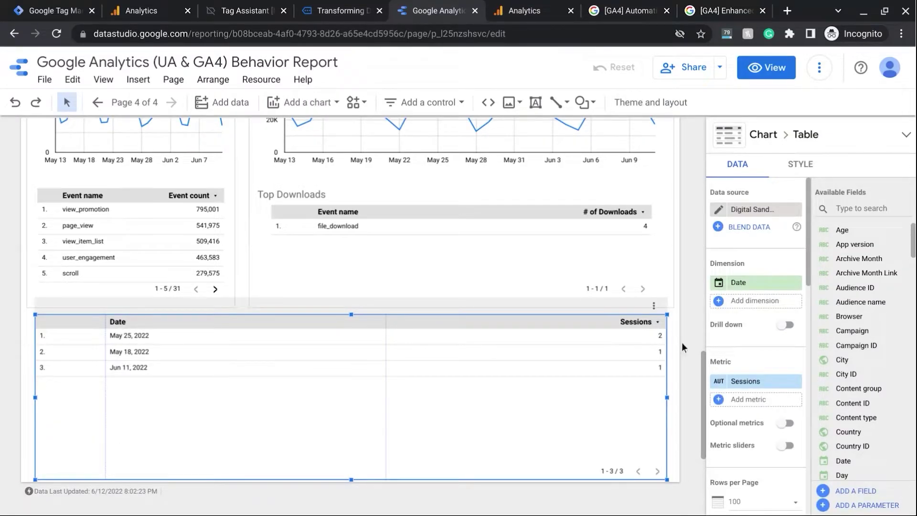
- Search the dimension fields for 'link' to list Archive Month Link, Link and Read More Link
click(754, 286)
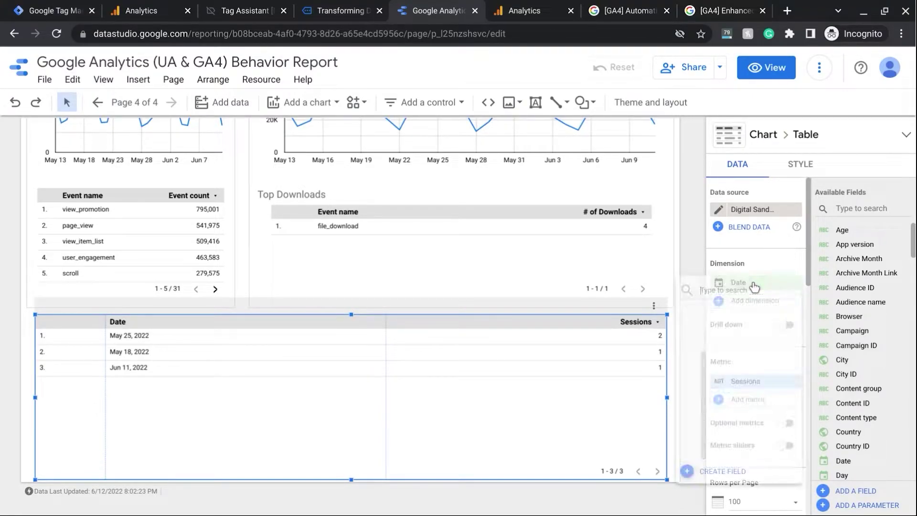
text(link url)
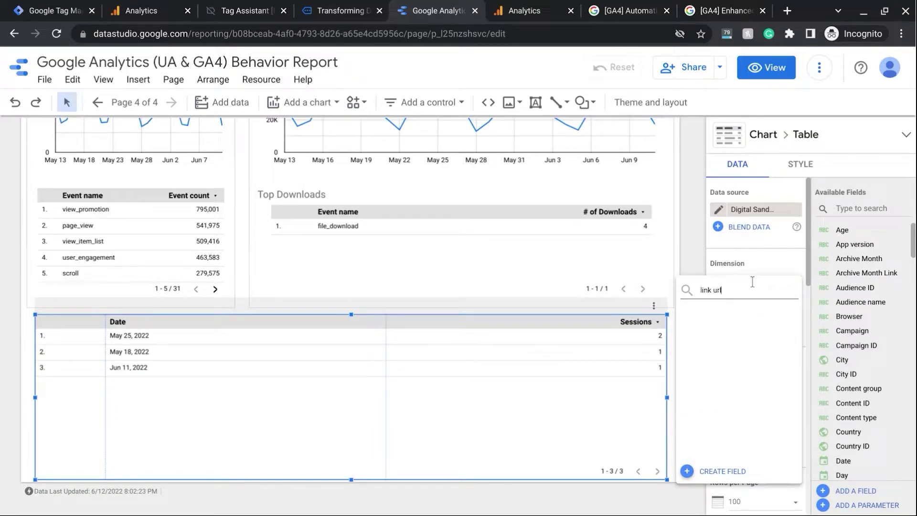
key(ctrl+shift+Left)
key(BackSpace)
key(BackSpace)
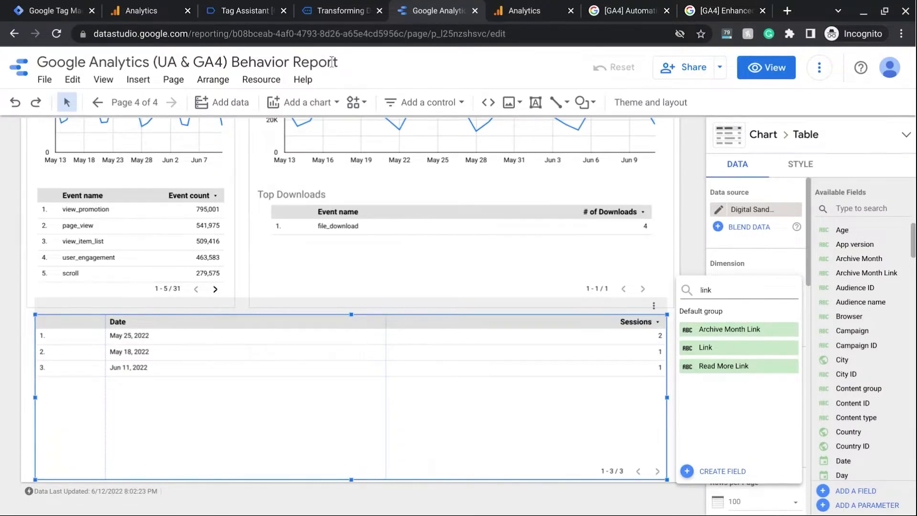
- Back in Google Analytics, rename the exploration to 'Outbound Links'
click(146, 13)
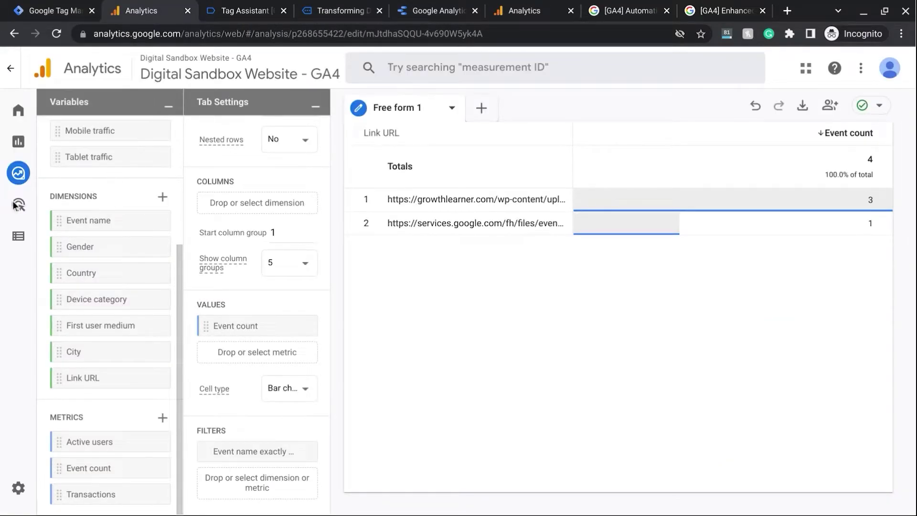
double_click(410, 109)
scroll(157, 221, up, 4)
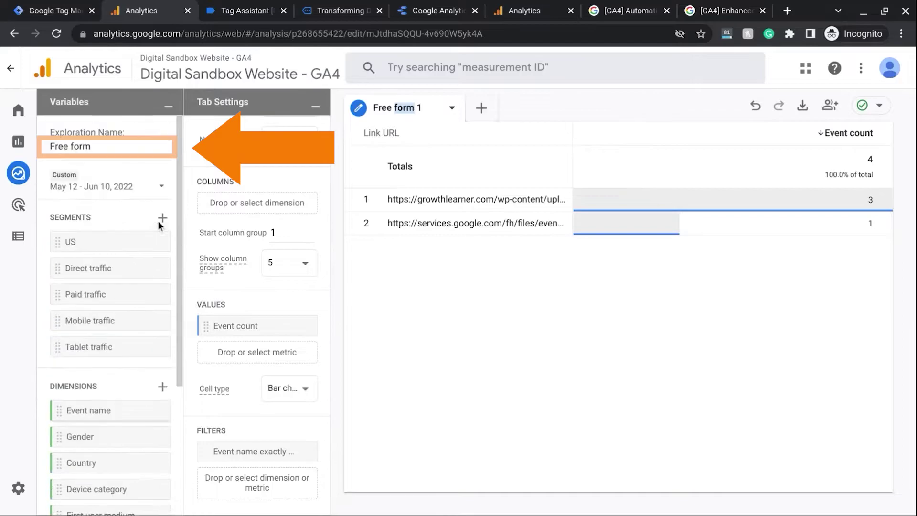
triple_click(78, 147)
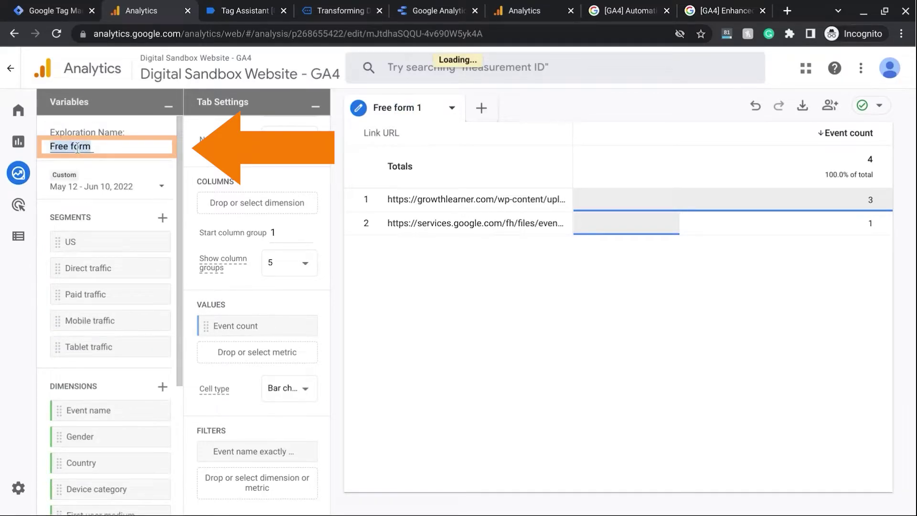
text(Outbound )
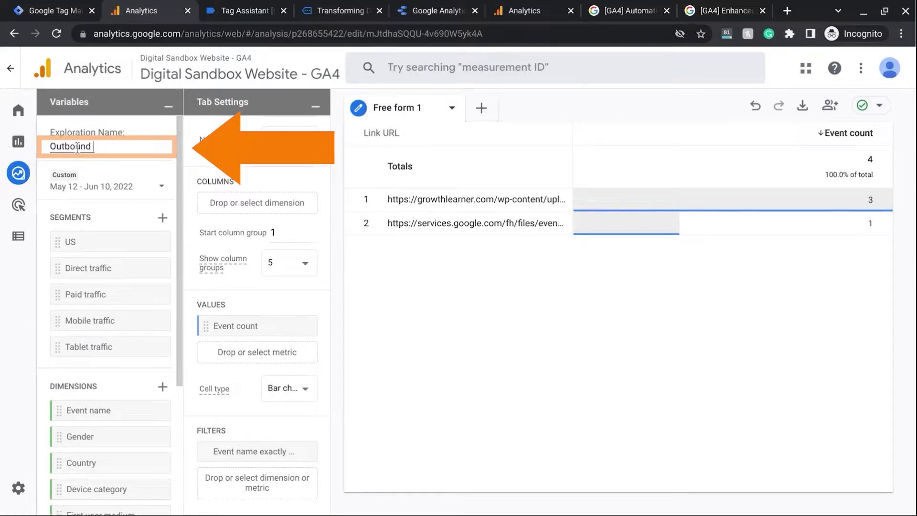
text(Links)
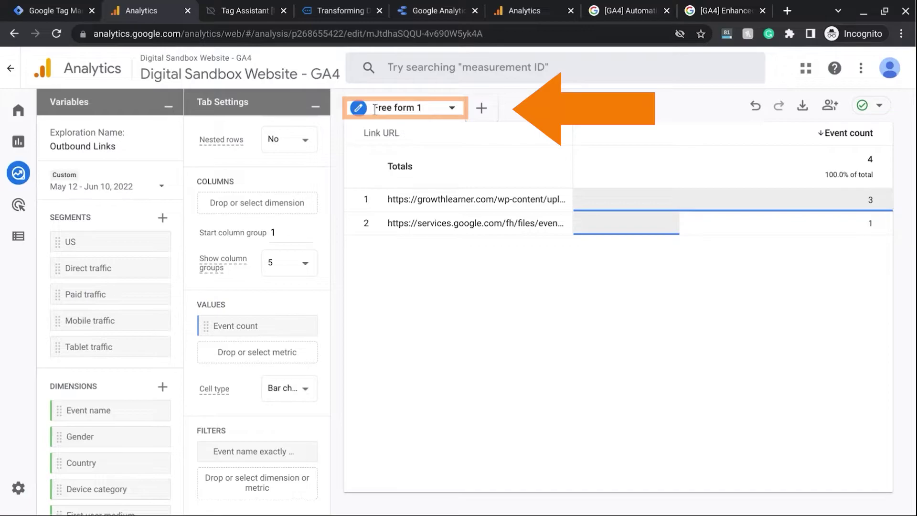
- Rename the exploration's tab to 'Outbound Free form'
click(375, 109)
text(Outbound)
key(ctrl+Right)
key(End)
key(BackSpace)
key(BackSpace)
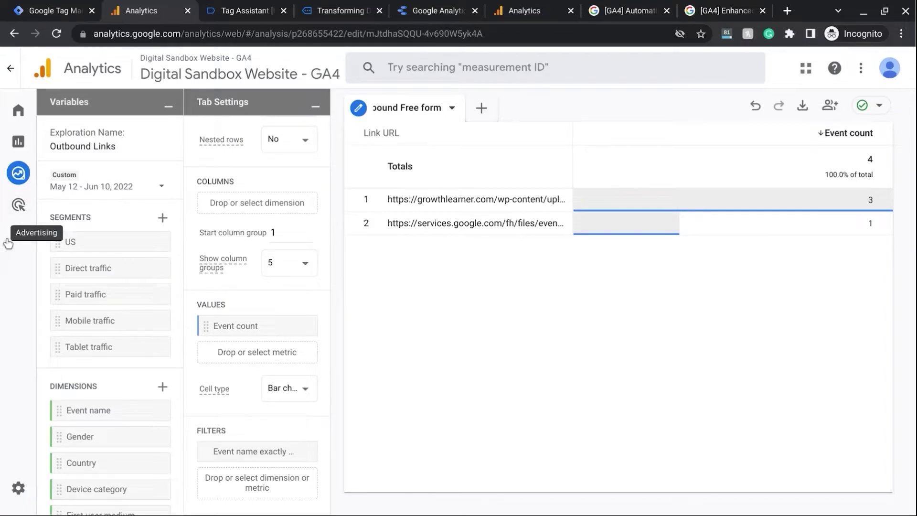
- Go to Configure > Custom definitions to view custom dimensions such as Link and Outbound Flag
mouse_move(4, 250)
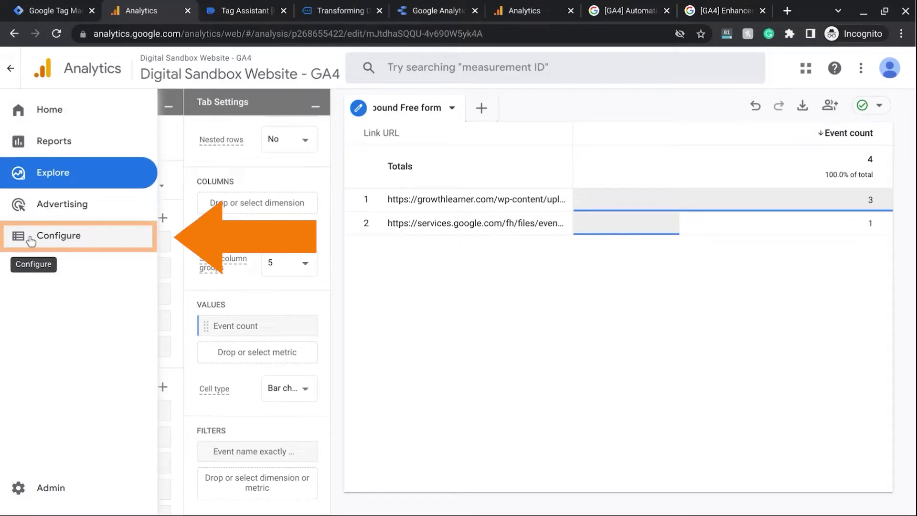
click(31, 241)
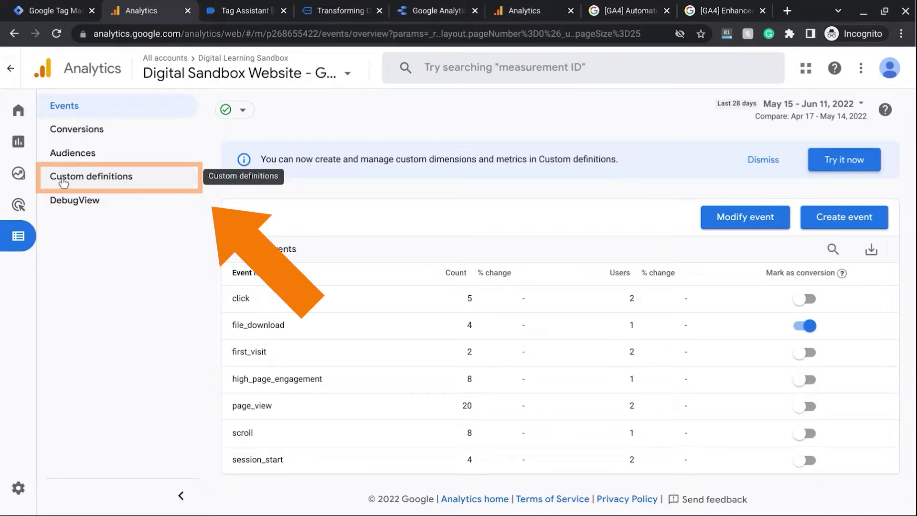
click(62, 180)
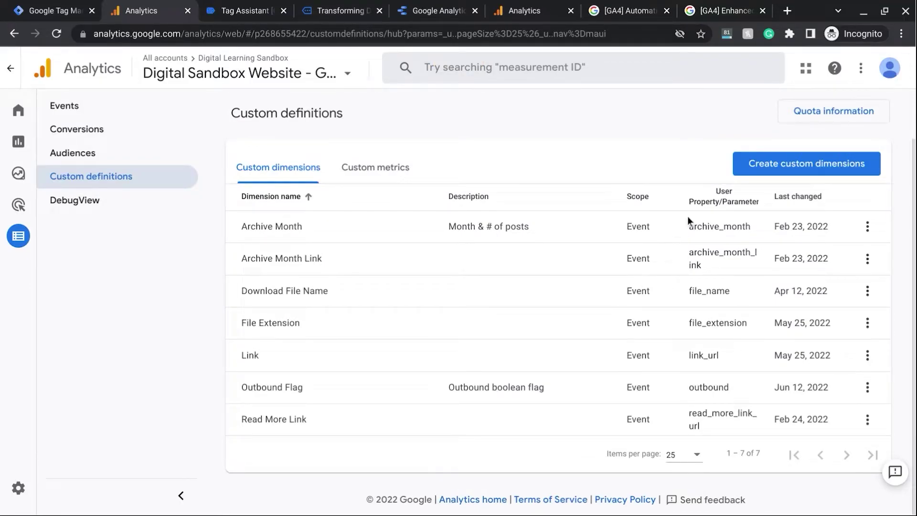
click(782, 166)
click(608, 200)
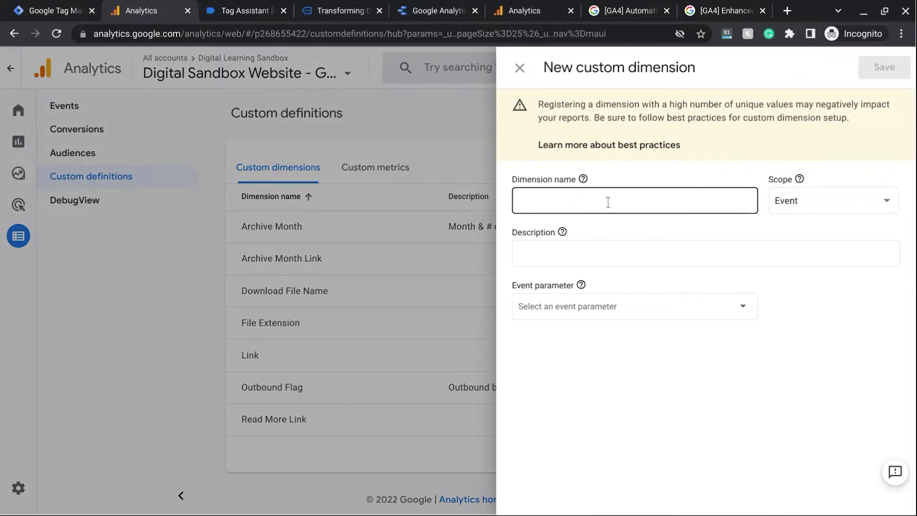
click(608, 201)
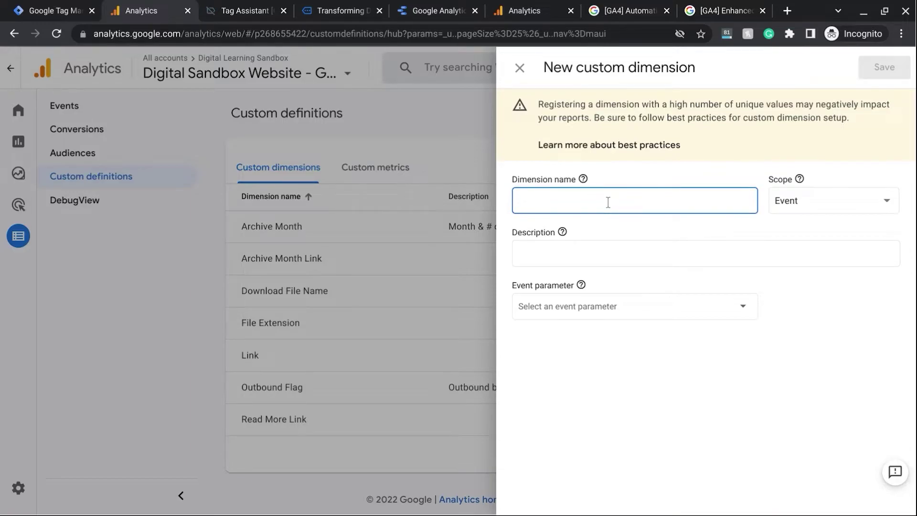
text(Link)
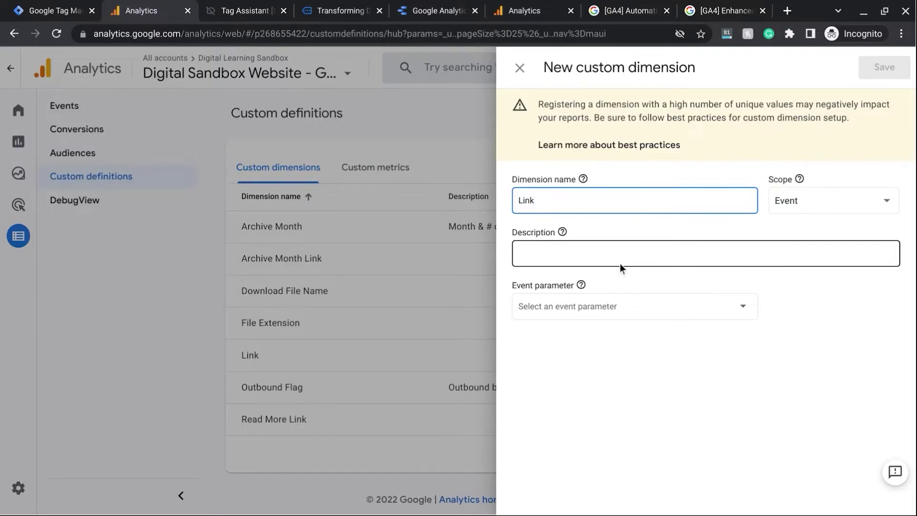
click(568, 306)
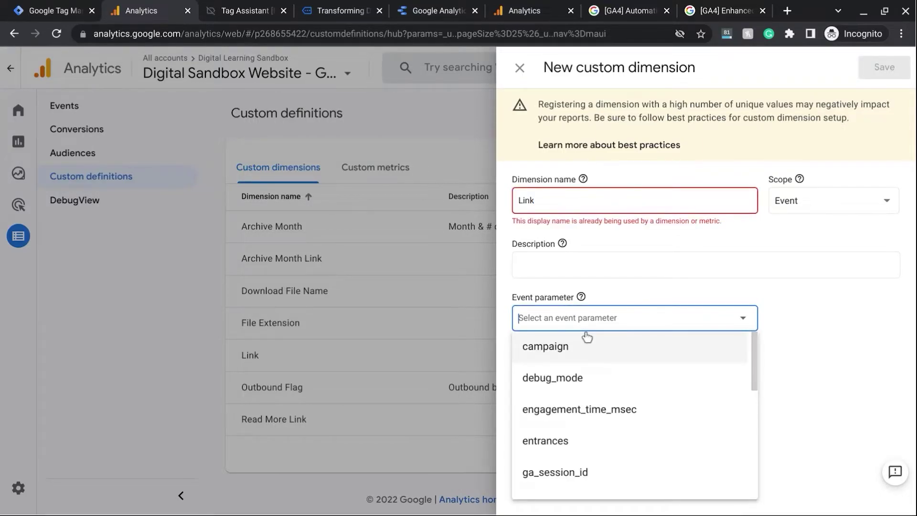
text(link)
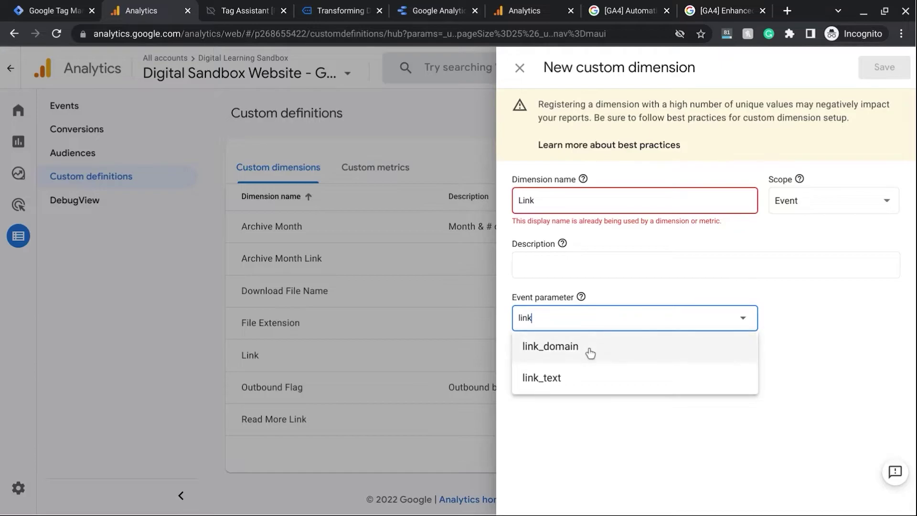
text(_url)
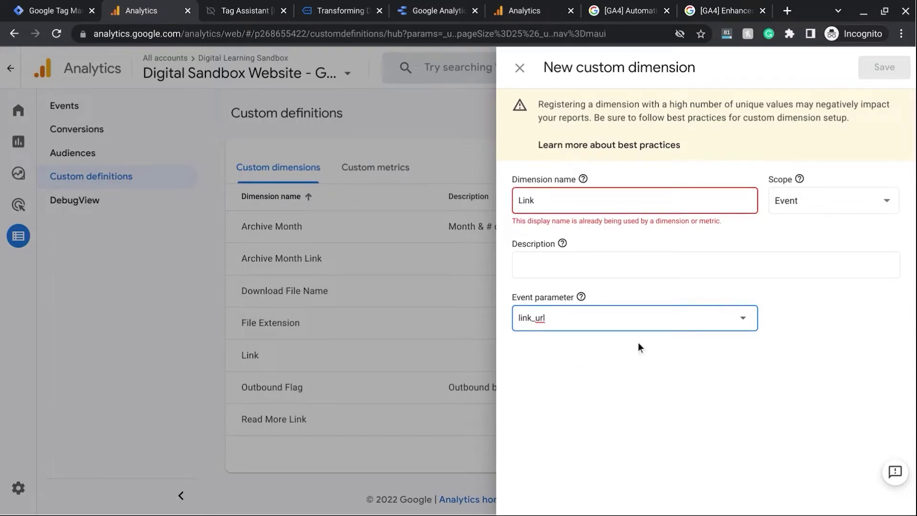
click(762, 341)
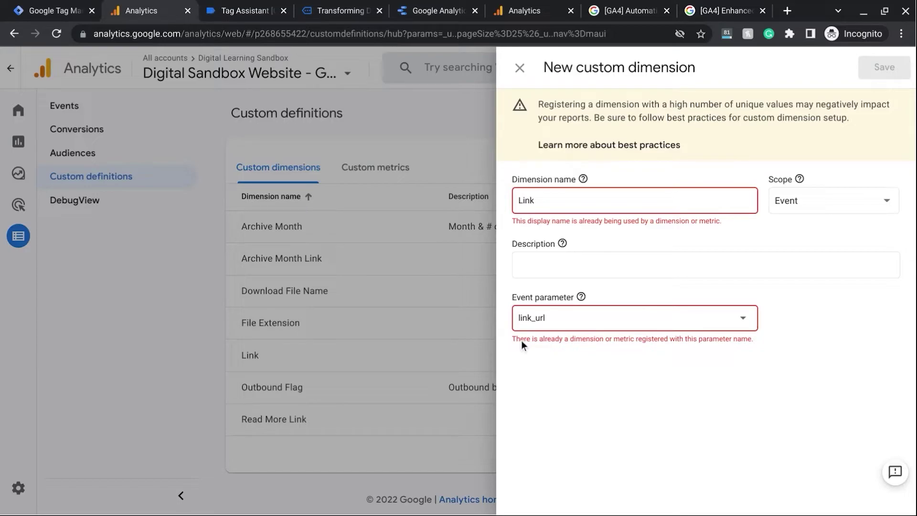
click(519, 71)
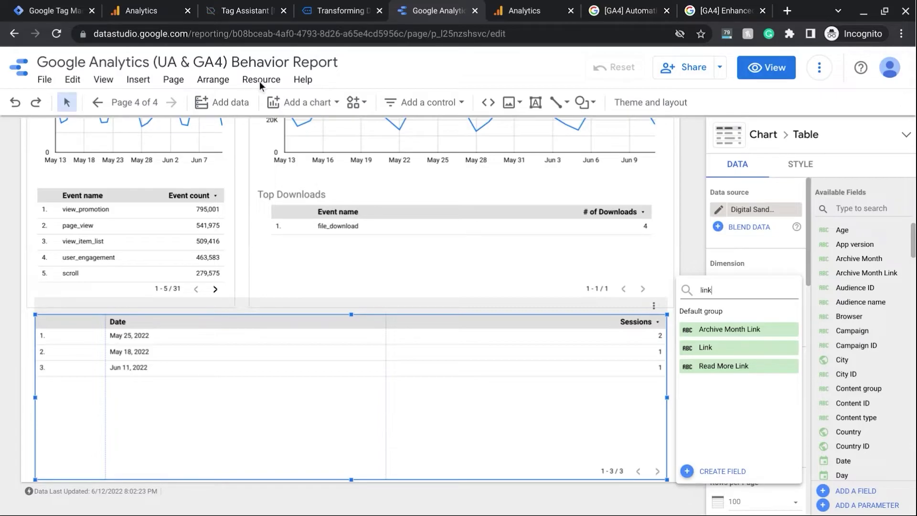
- Close the field search and open Resource > Manage added data sources
key(Escape)
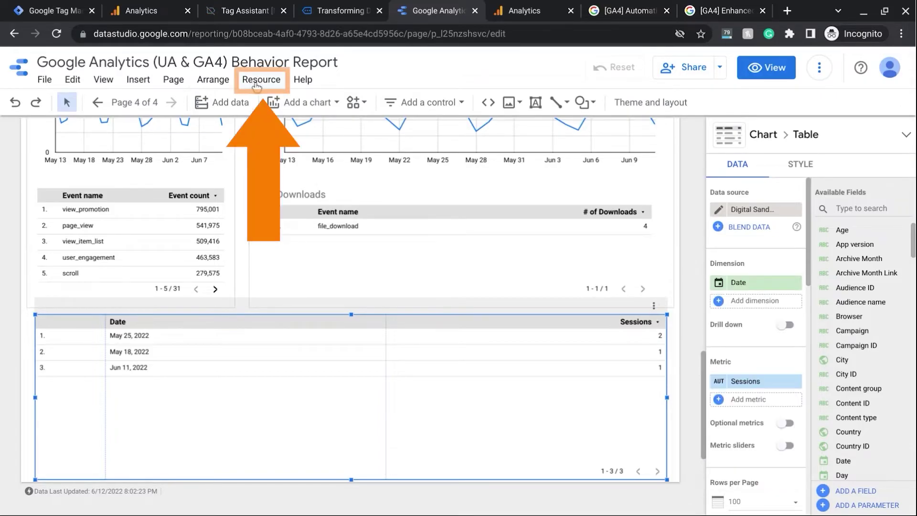
click(262, 81)
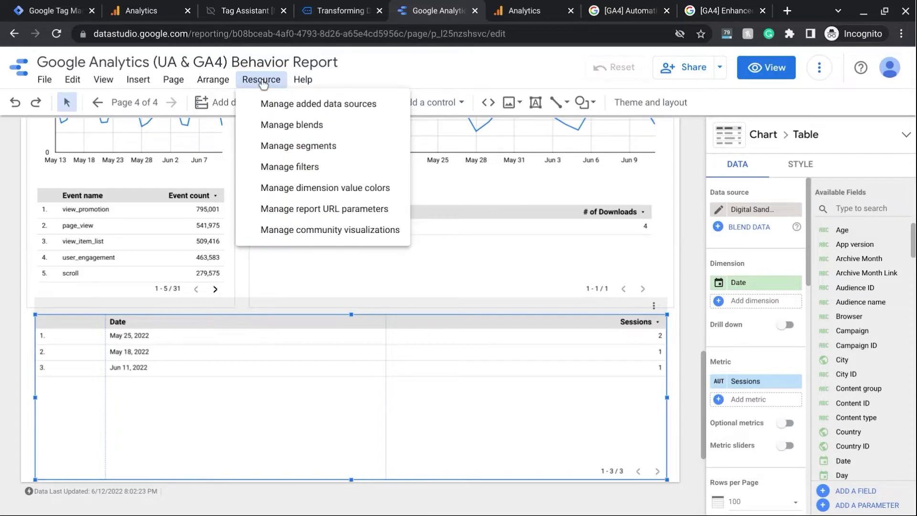
click(266, 108)
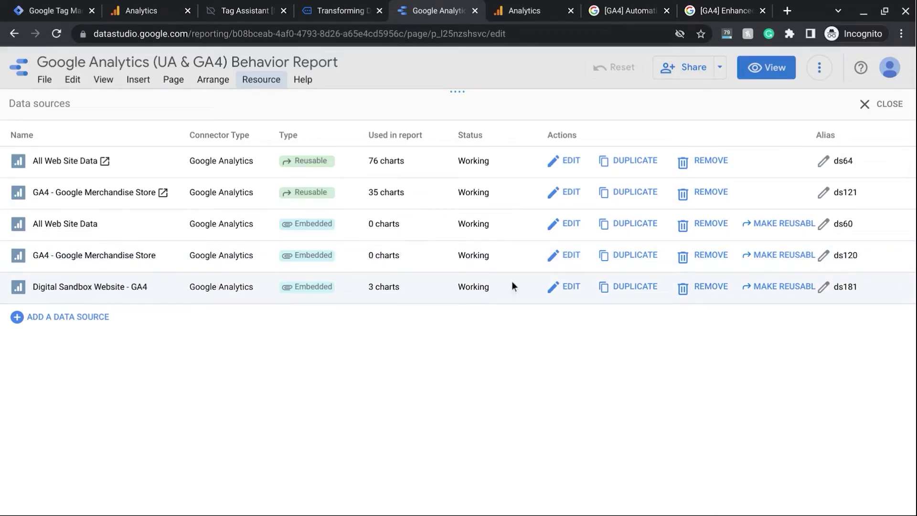
- Reconnect the Digital Sandbox Website - GA4 source, apply the changes, and return to the list
click(567, 289)
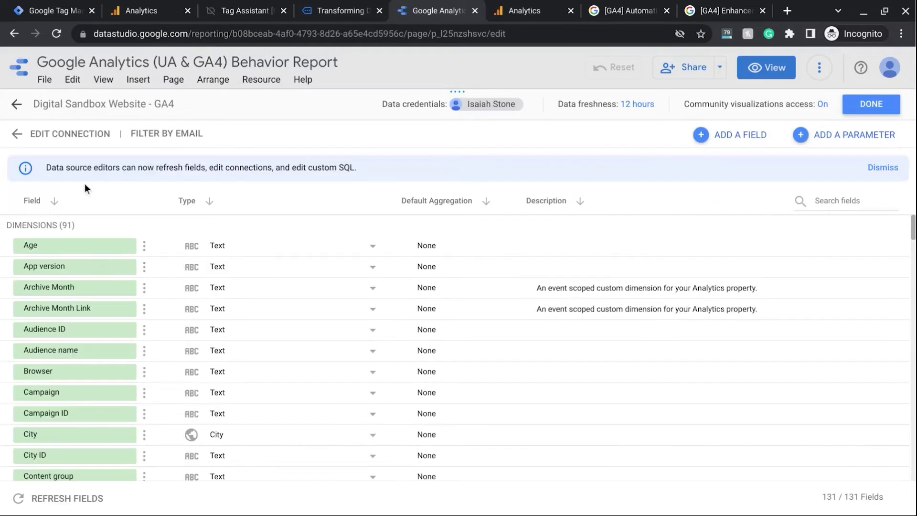
click(44, 138)
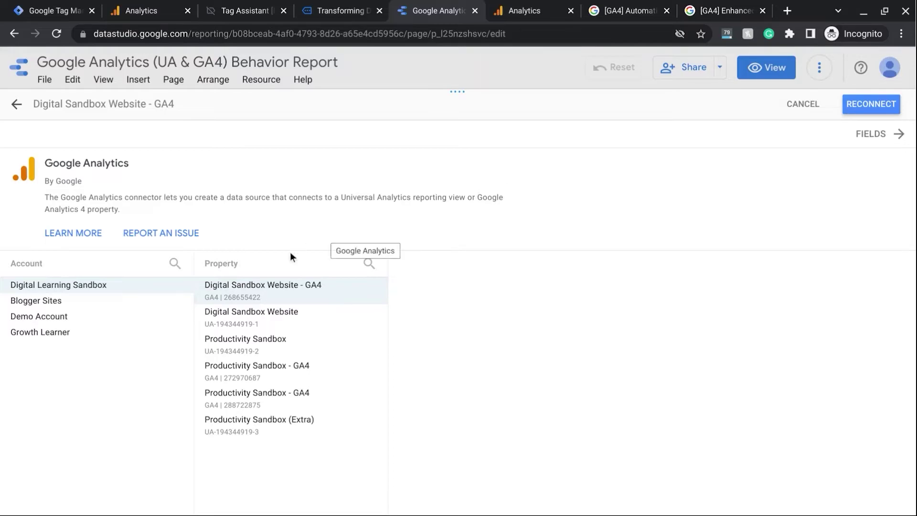
click(855, 106)
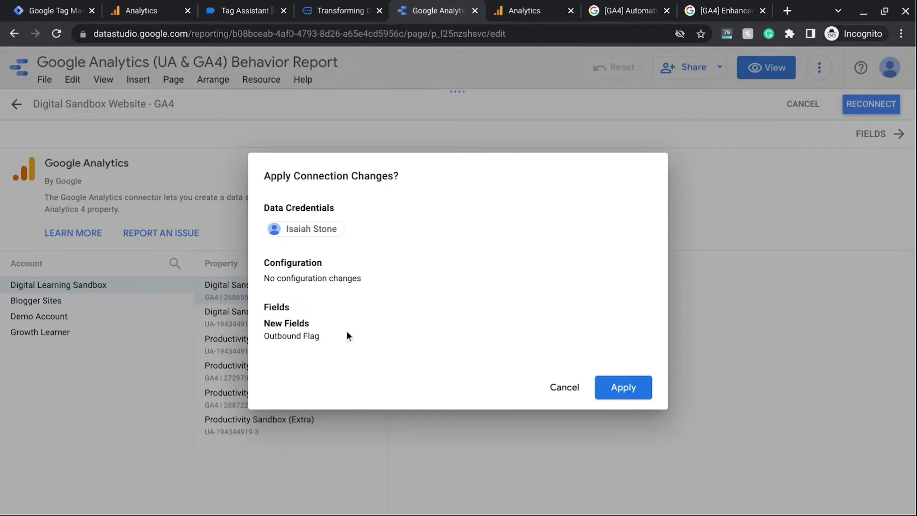
click(563, 390)
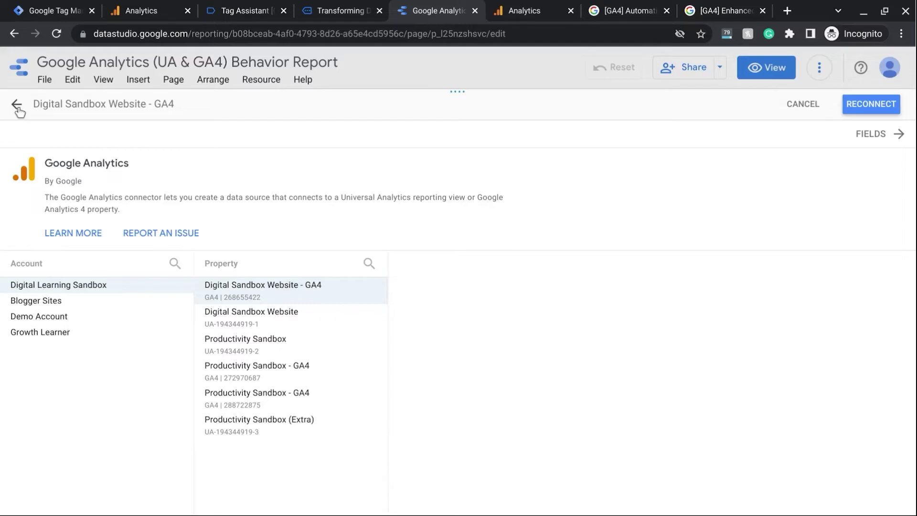
click(17, 107)
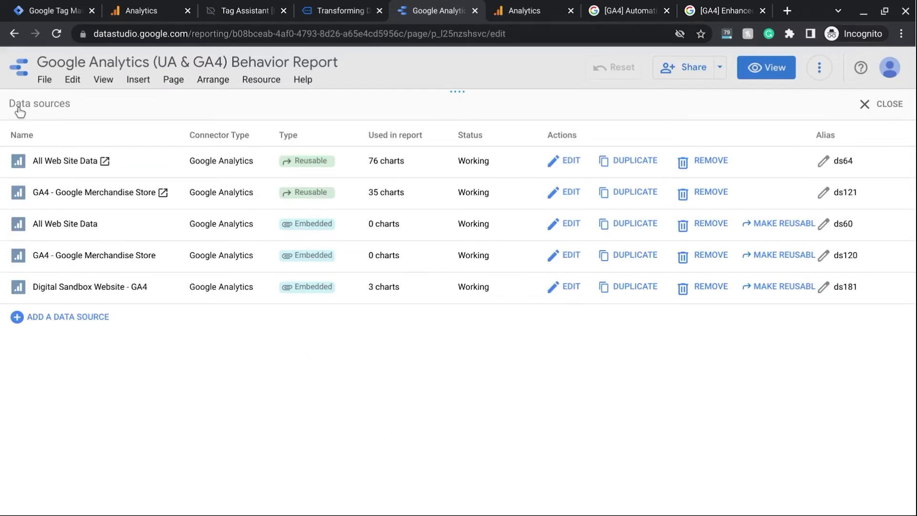
- Set the bottom table's dimension to Link and its metric to Event count
click(880, 107)
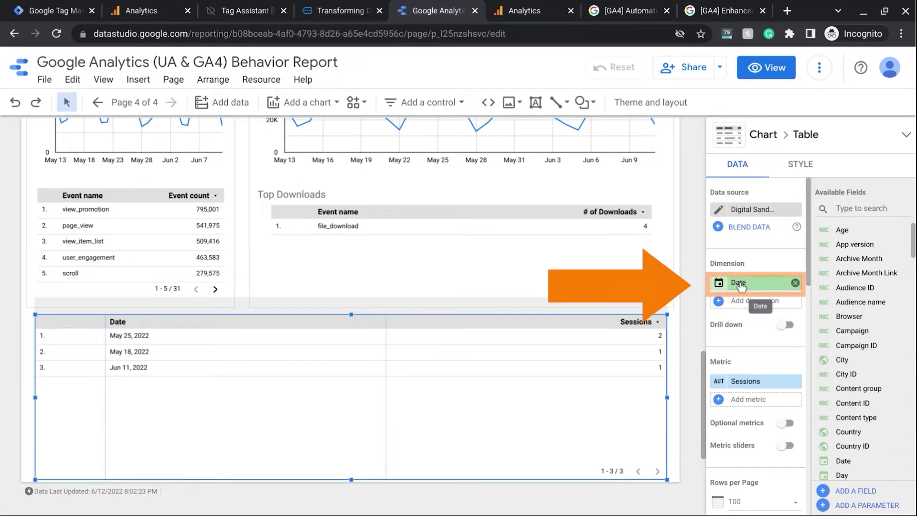
click(720, 301)
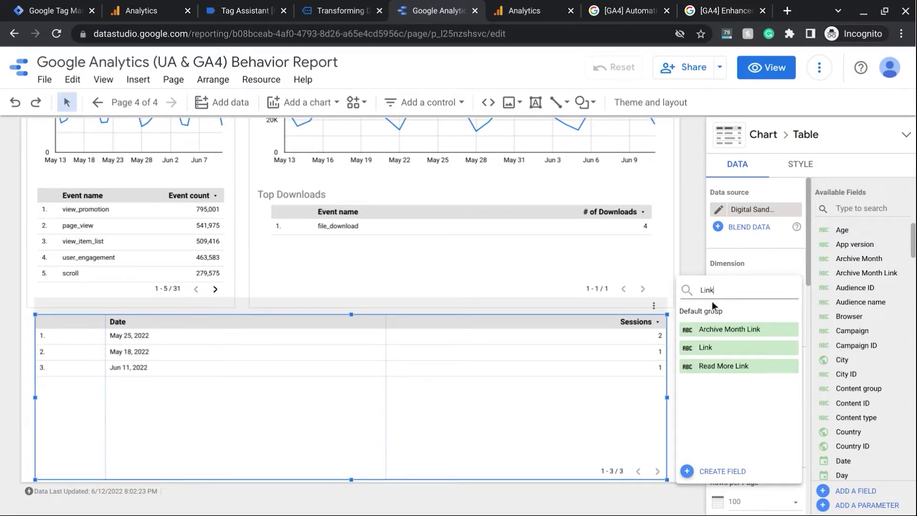
click(704, 347)
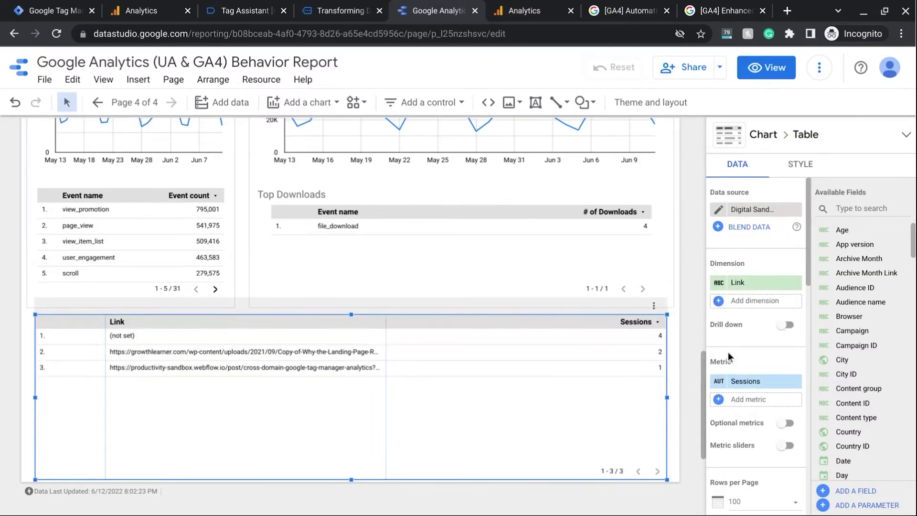
click(748, 390)
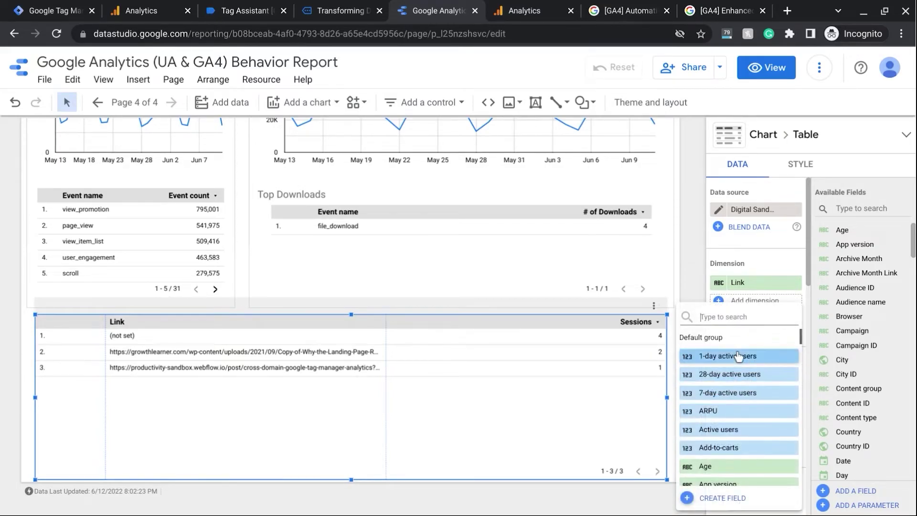
text(event cou)
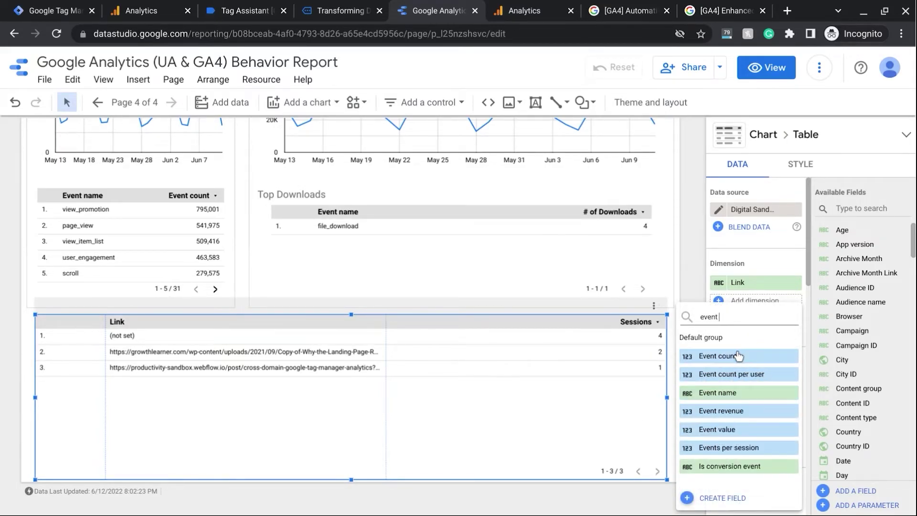
click(738, 355)
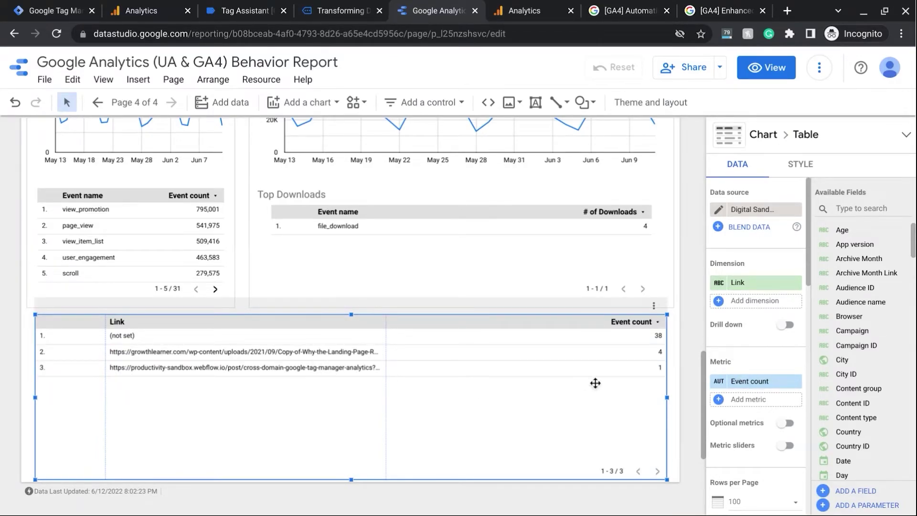
- Create a new table filter named 'Outbound Clicks'
scroll(751, 409, down, 5)
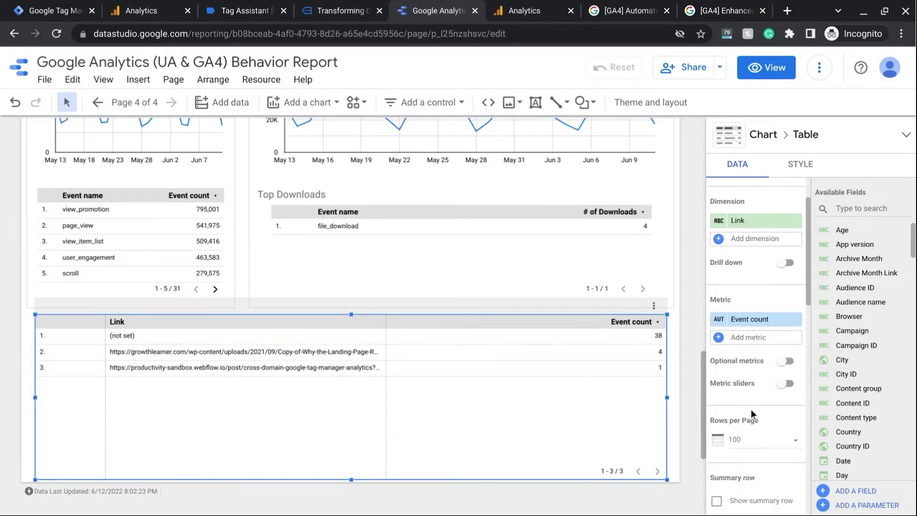
scroll(751, 409, down, 8)
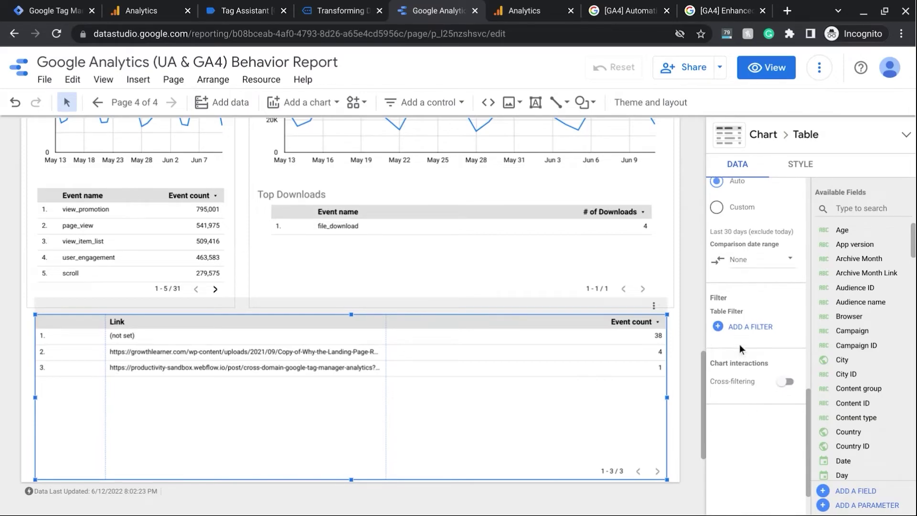
click(742, 328)
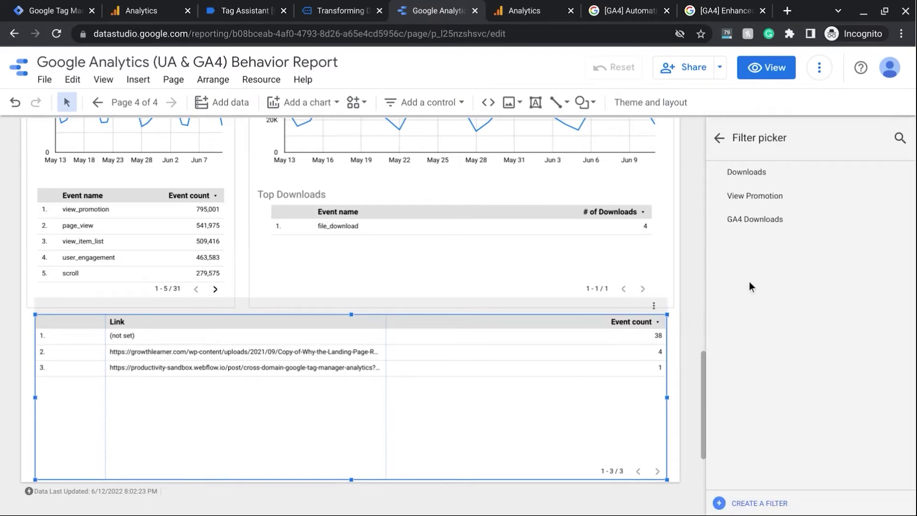
click(744, 504)
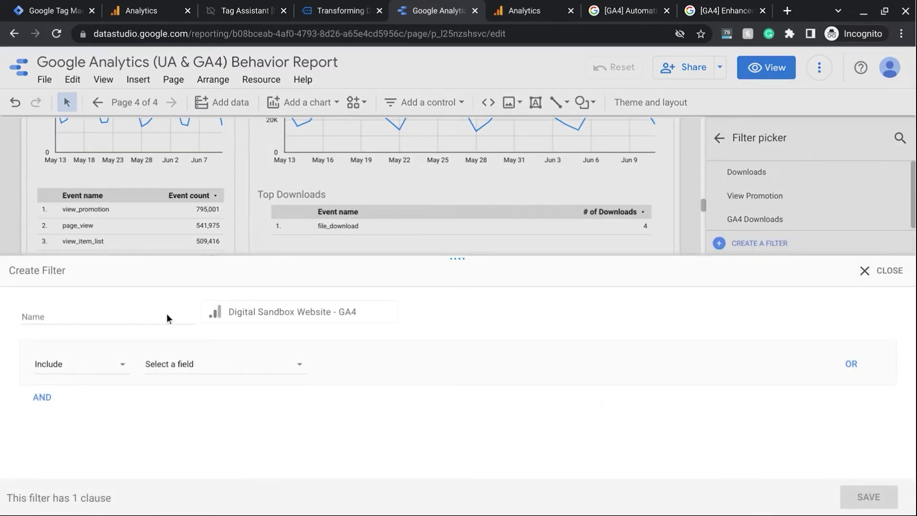
click(122, 319)
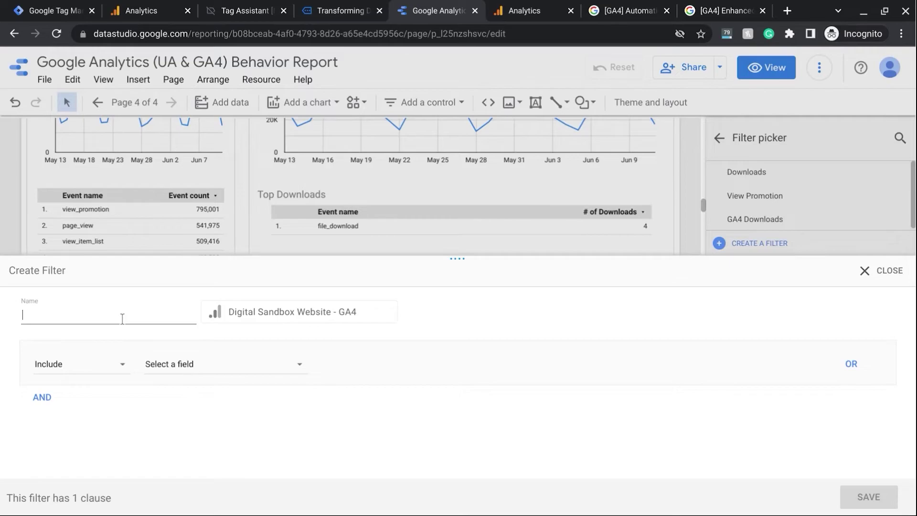
text(Outbound Clicks)
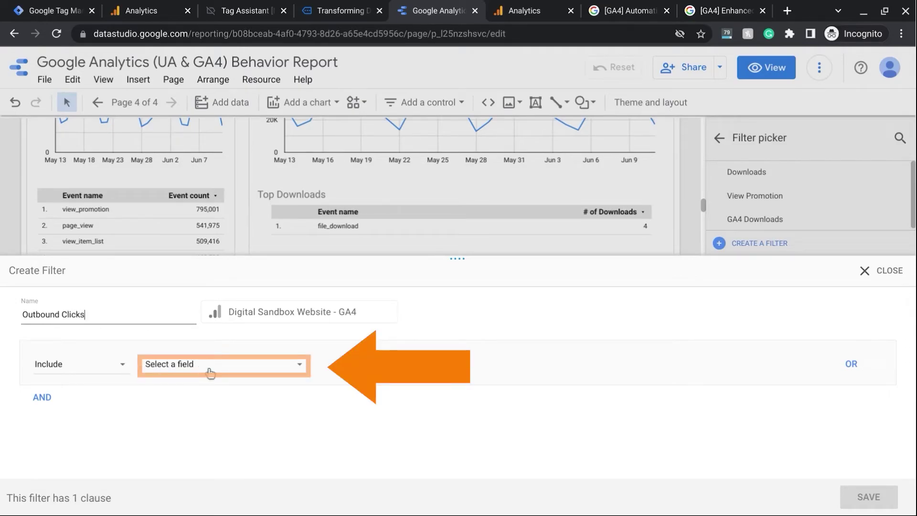
- Make the filter include Event name equal to 'click' and save it
click(211, 372)
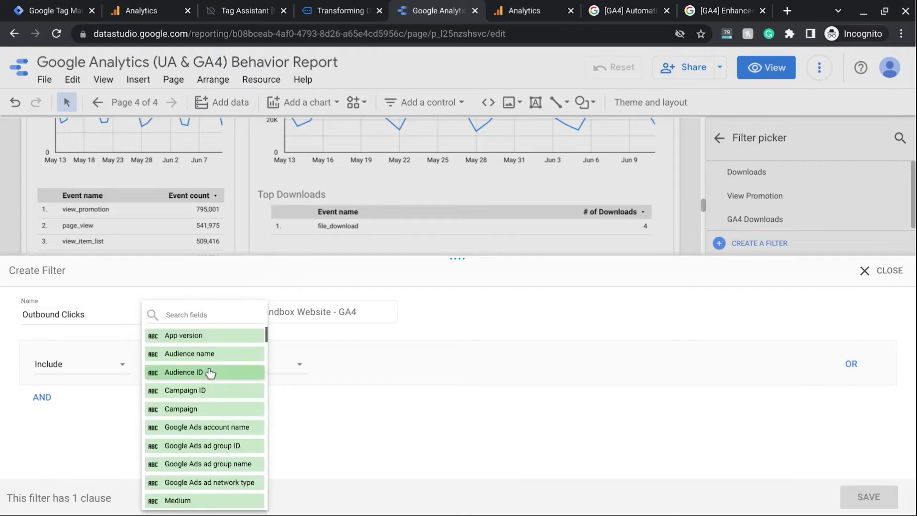
click(208, 316)
text(event)
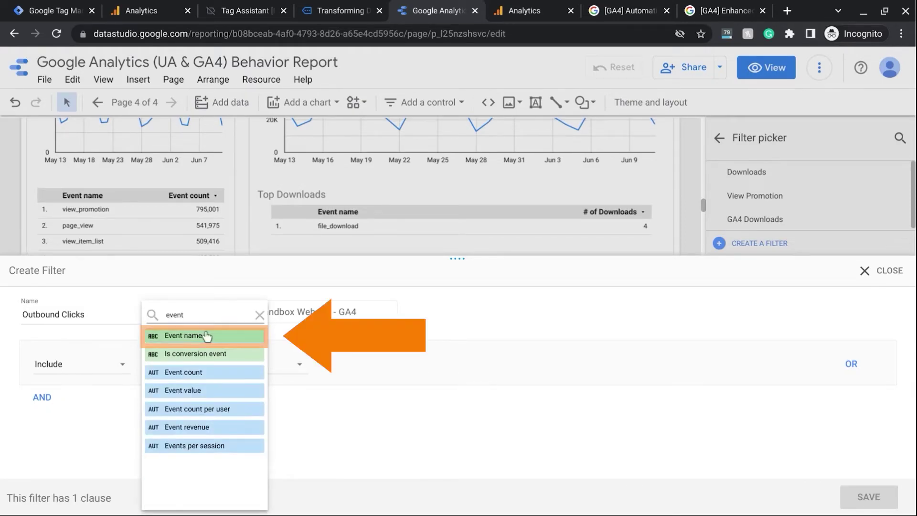
click(206, 337)
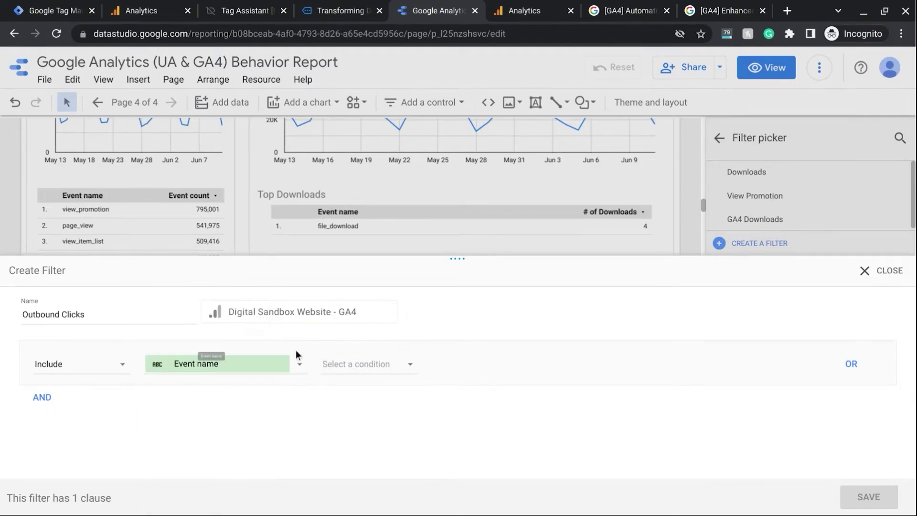
click(354, 366)
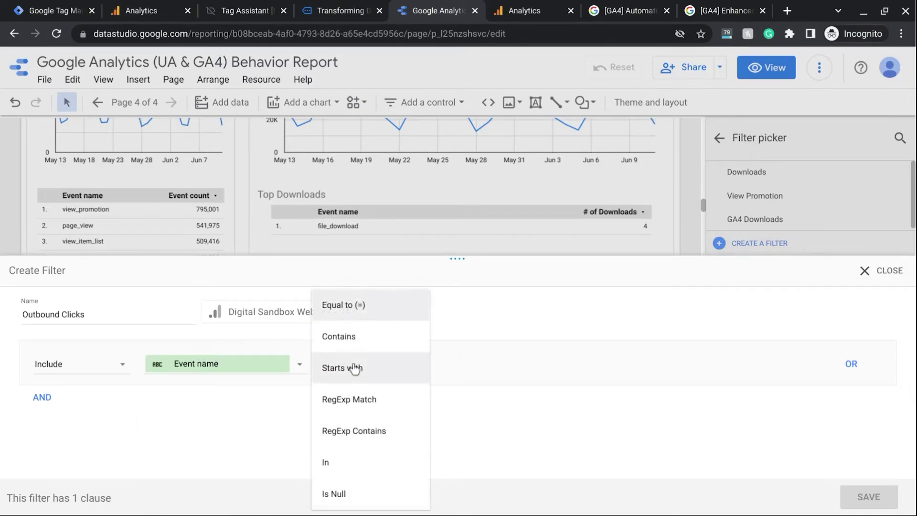
click(361, 306)
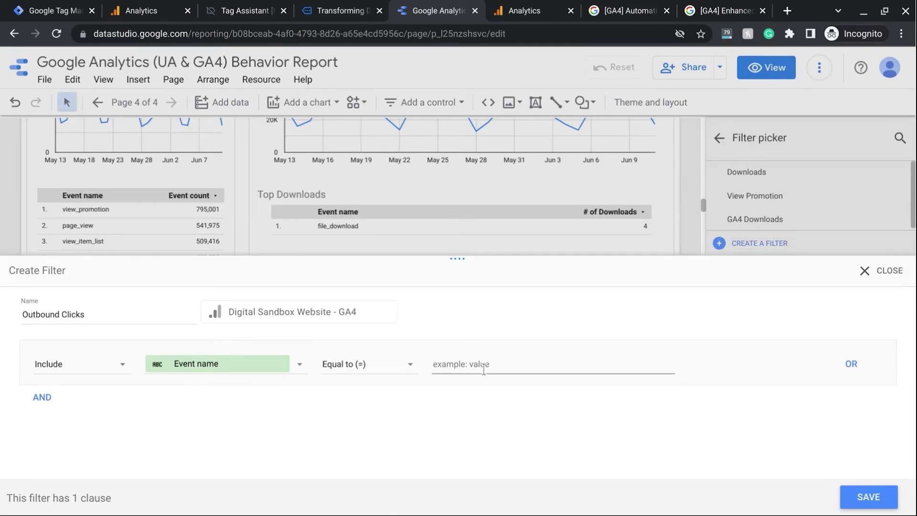
text(click)
click(868, 497)
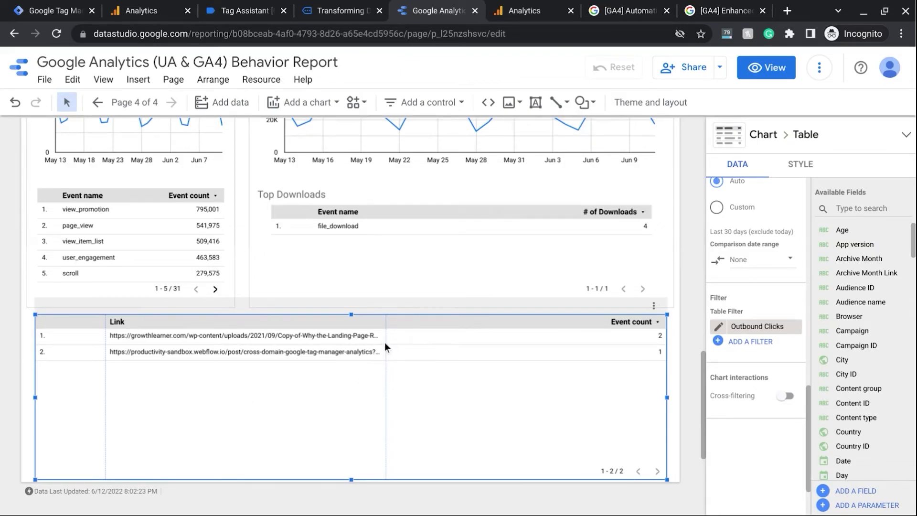
- Widen the Link column to show full URLs and move the table lower on page 4
drag(386, 343, 492, 347)
drag(493, 347, 493, 348)
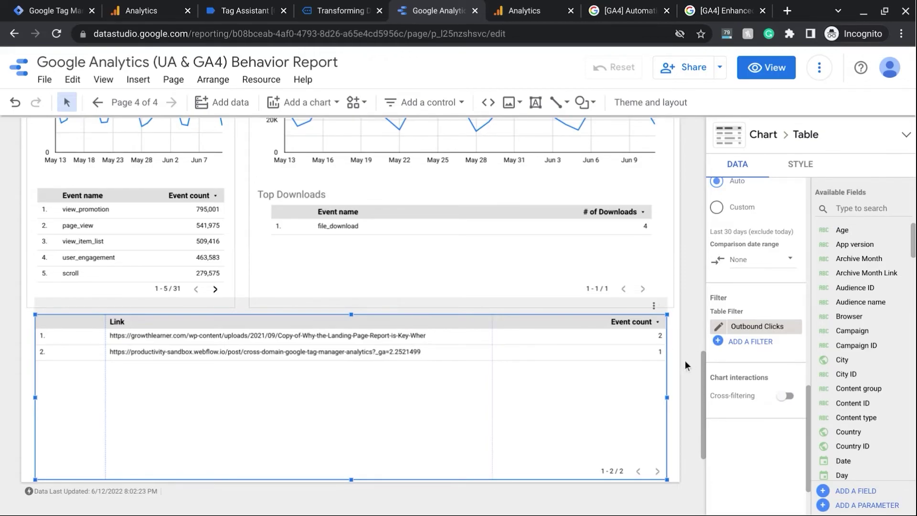
scroll(685, 361, up, 1)
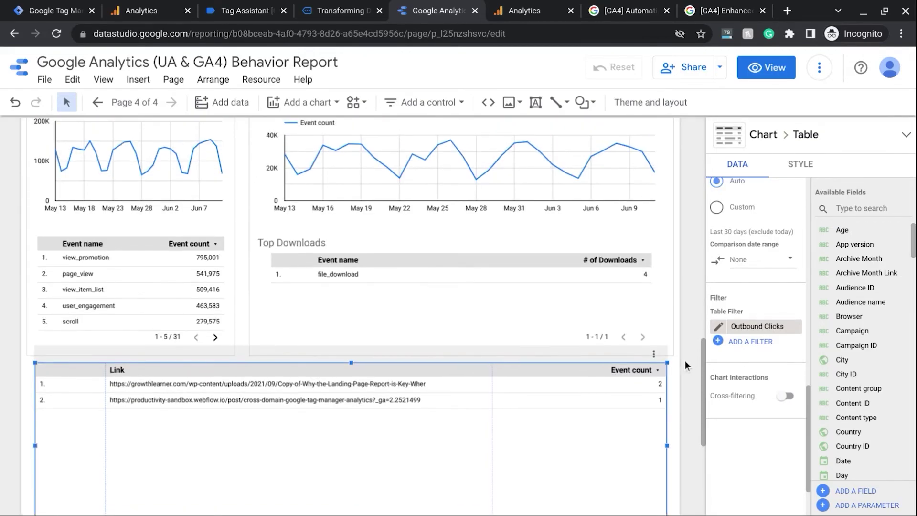
scroll(749, 389, up, 4)
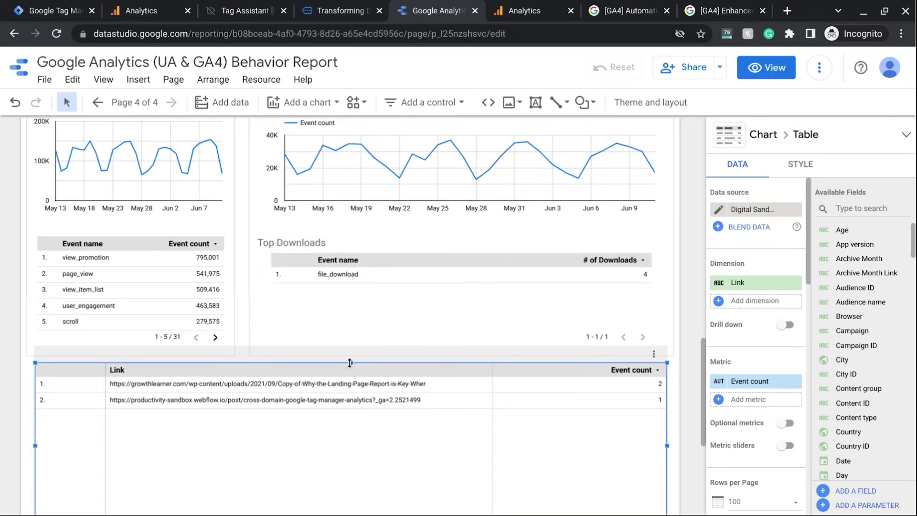
drag(350, 363, 355, 399)
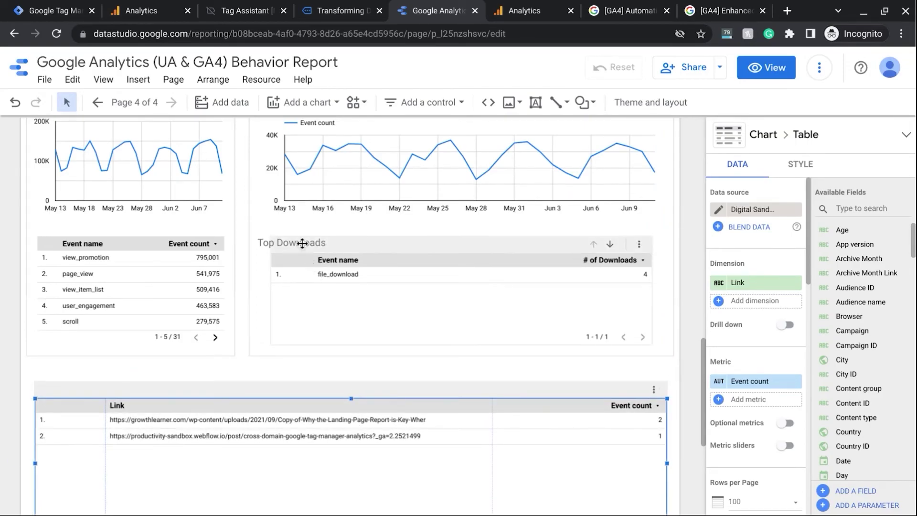
- Duplicate the Top Downloads heading above the Link table and retitle it 'Outbound Link Clicks'
click(261, 243)
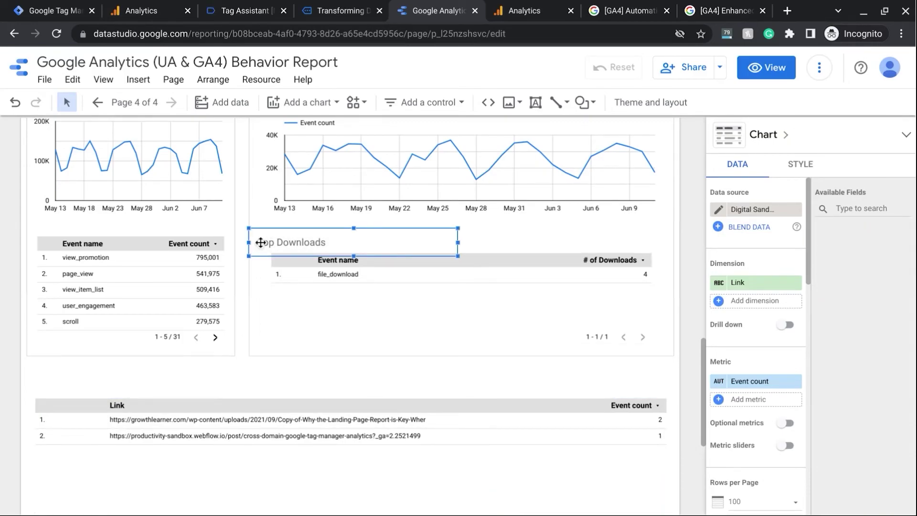
key(ctrl+d)
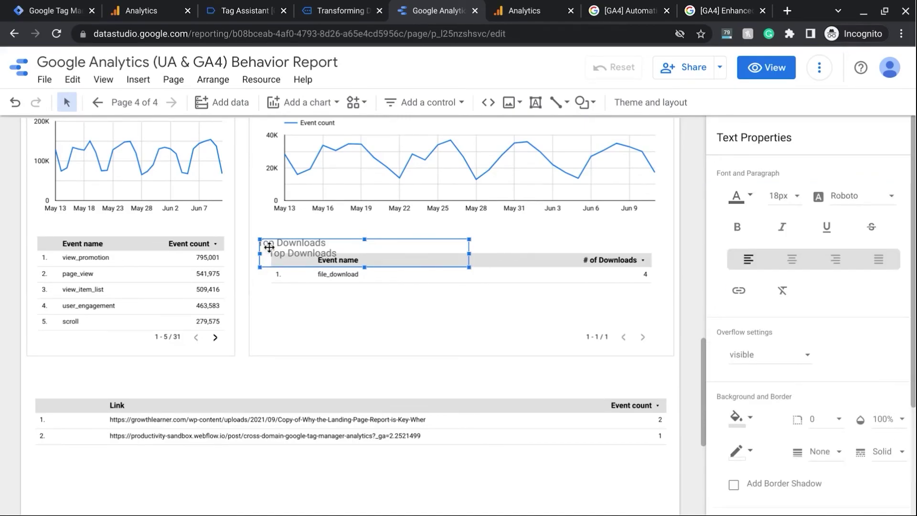
drag(247, 254, 38, 385)
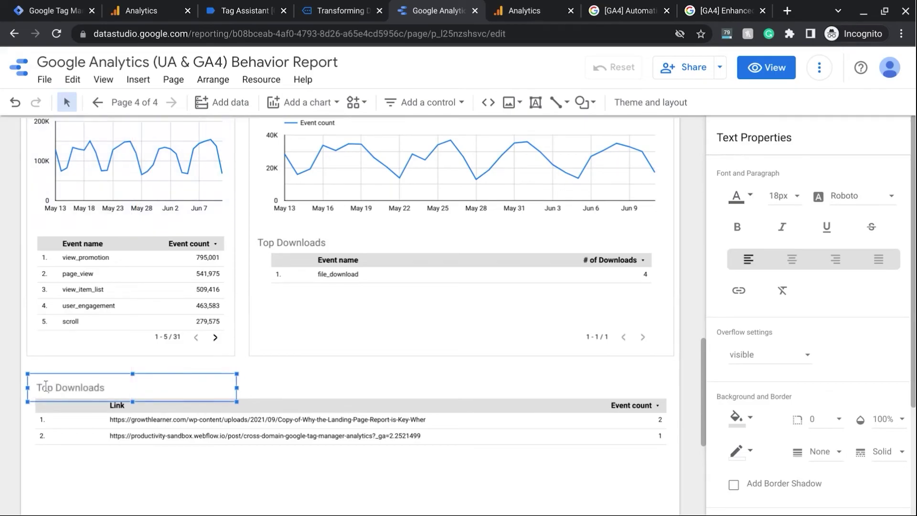
double_click(46, 386)
text(Outb)
text(ound Link Clicks)
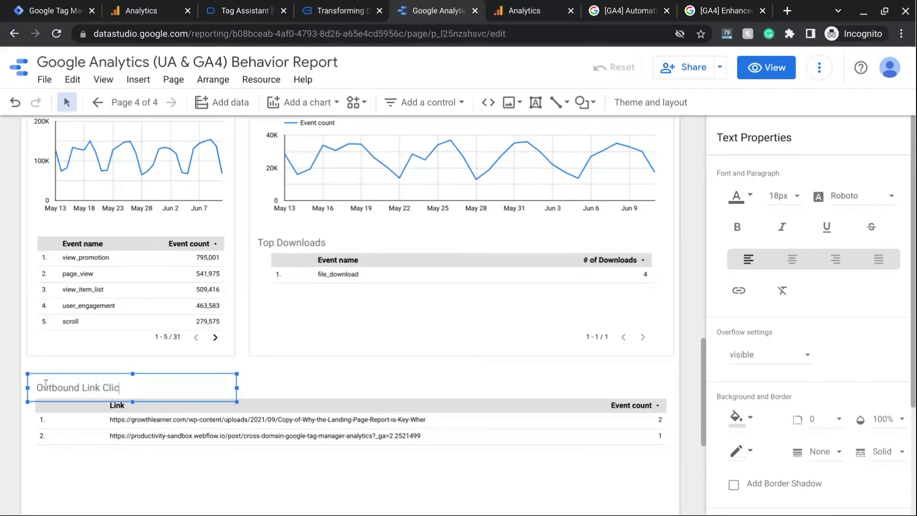
click(307, 377)
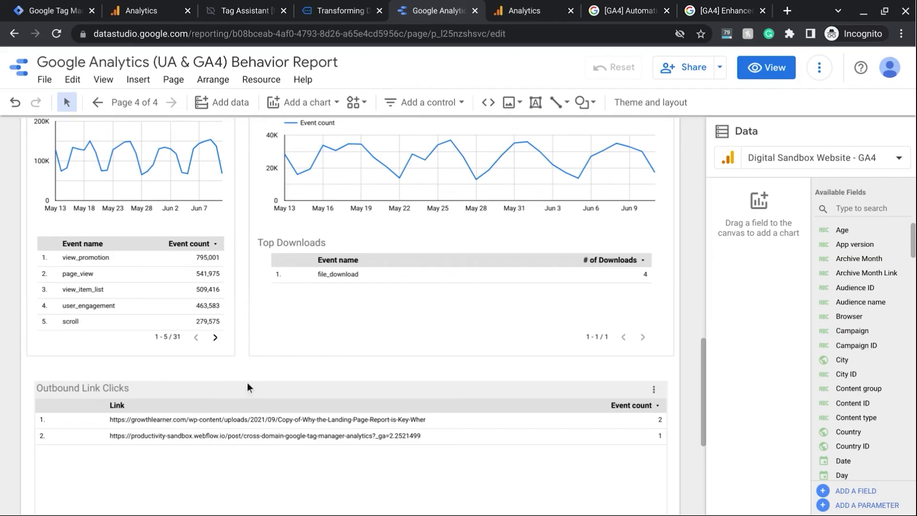
click(142, 17)
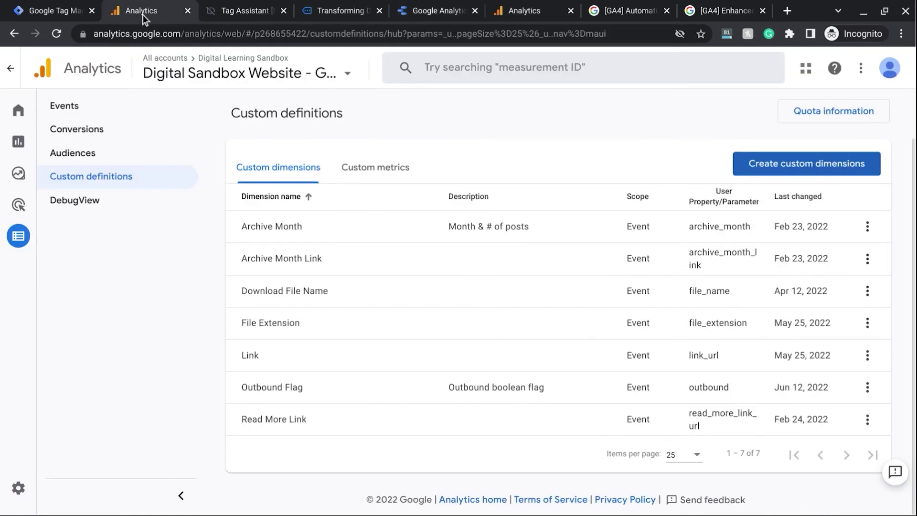
click(420, 14)
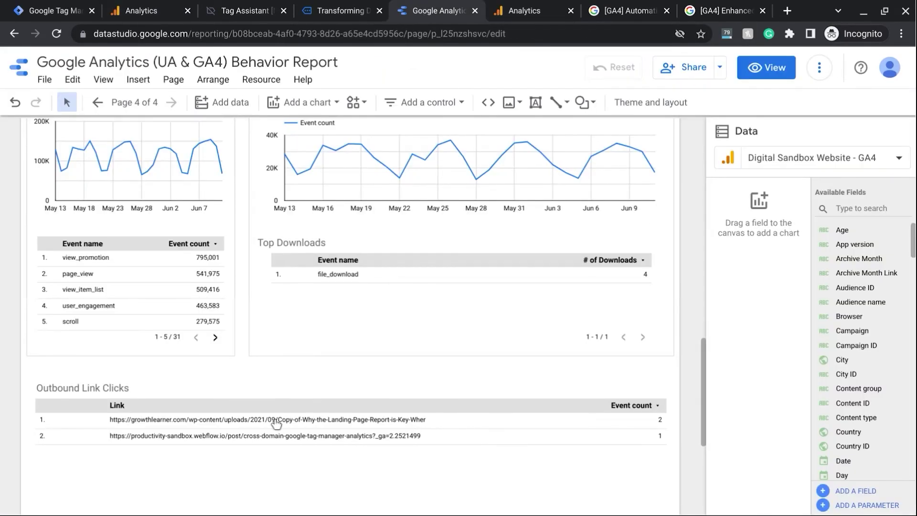